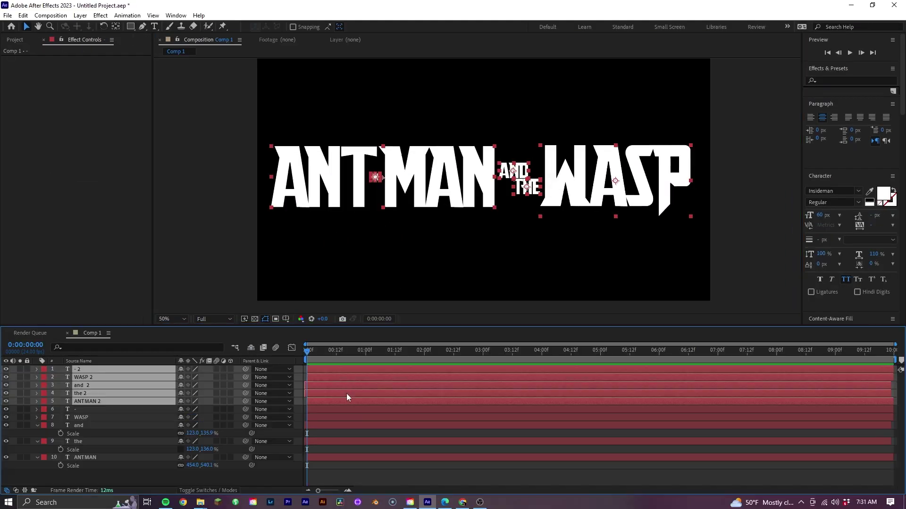
- Pre-compose the selected duplicate title words into a precomp named 'Full Text'
{"action": "right_click", "coordinate": [345, 102]}
{"action": "left_click", "coordinate": [392, 326]}
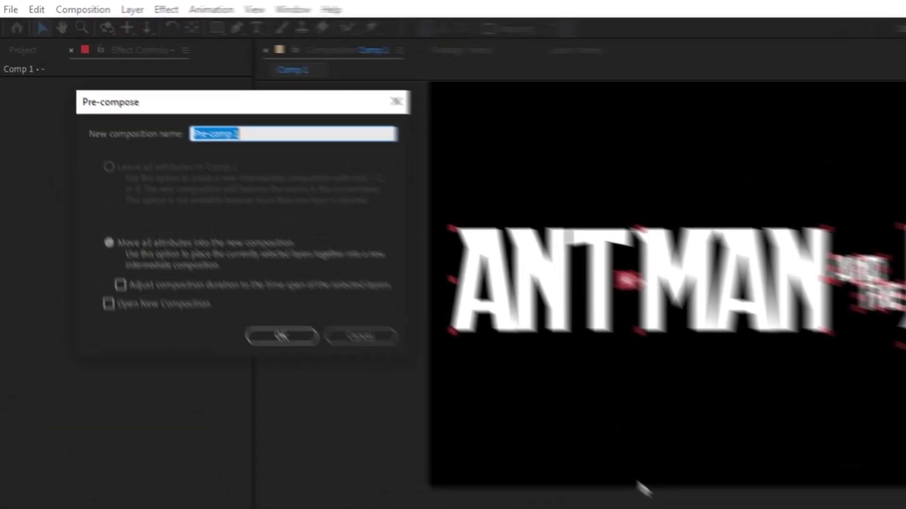
{"action": "type", "text": "Full"}
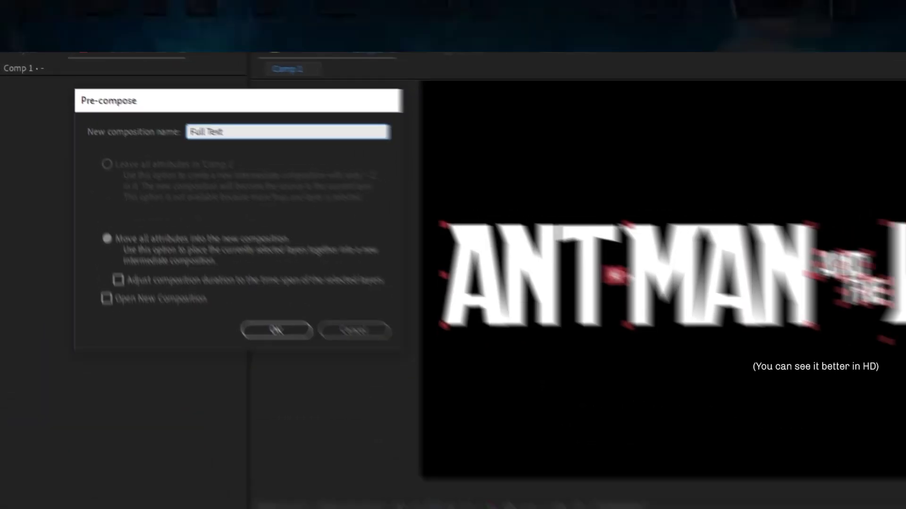
{"action": "key", "text": "Return"}
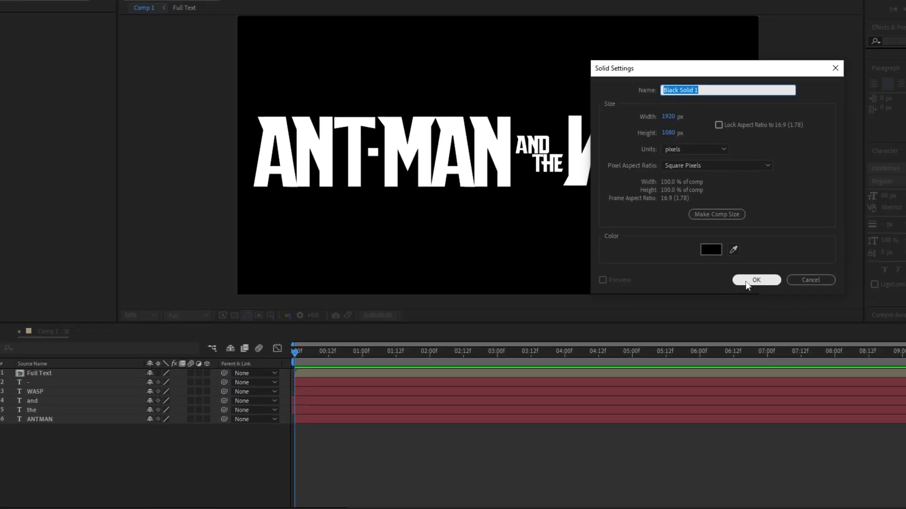
- Create the 1920×1080 black solid and apply a 4-Color Gradient to it
{"action": "left_click", "coordinate": [745, 281]}
{"action": "right_click", "coordinate": [313, 370]}
{"action": "mouse_move", "coordinate": [342, 207]}
{"action": "mouse_move", "coordinate": [462, 360]}
{"action": "left_click", "coordinate": [650, 66]}
- Add CC Griddler to Black Solid 1
{"action": "right_click", "coordinate": [361, 378]}
{"action": "mouse_move", "coordinate": [400, 214]}
{"action": "mouse_move", "coordinate": [566, 340]}
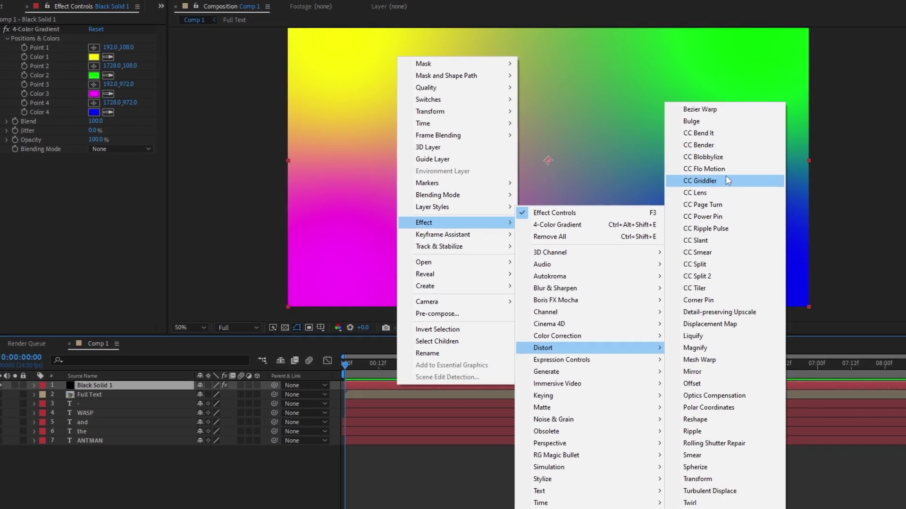
{"action": "left_click", "coordinate": [726, 181]}
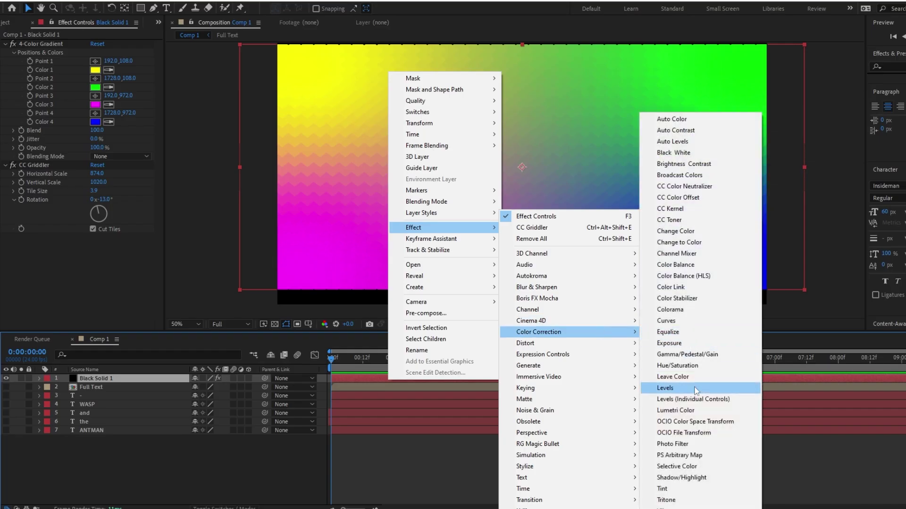
- Add Lumetri Color below CC Griddler and raise its contrast to 150
{"action": "left_click", "coordinate": [717, 380]}
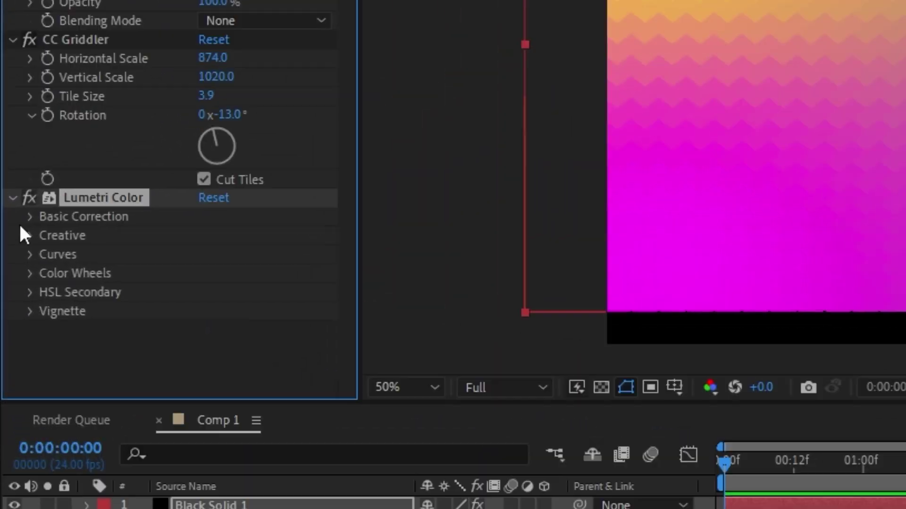
{"action": "left_click", "coordinate": [13, 248]}
{"action": "scroll", "coordinate": [12, 245], "scroll_direction": "down", "scroll_amount": 3}
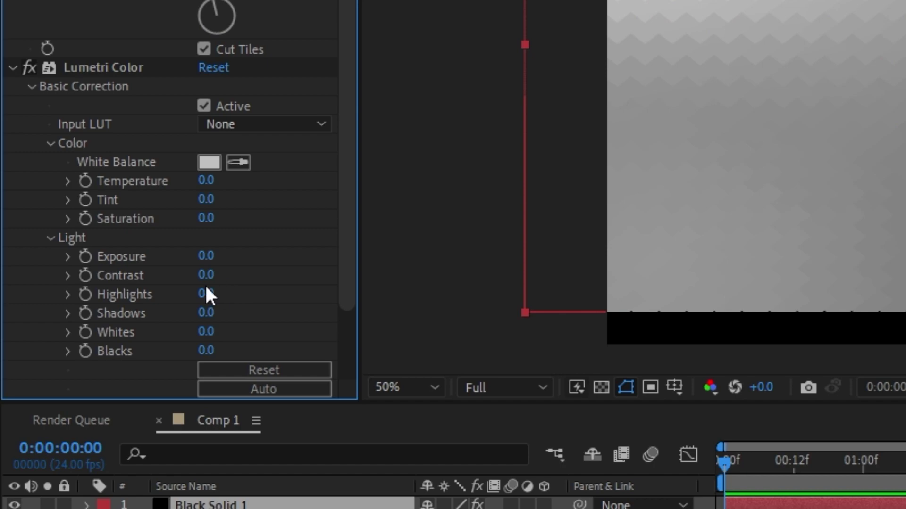
{"action": "left_click_drag", "start_coordinate": [206, 275], "coordinate": [425, 259]}
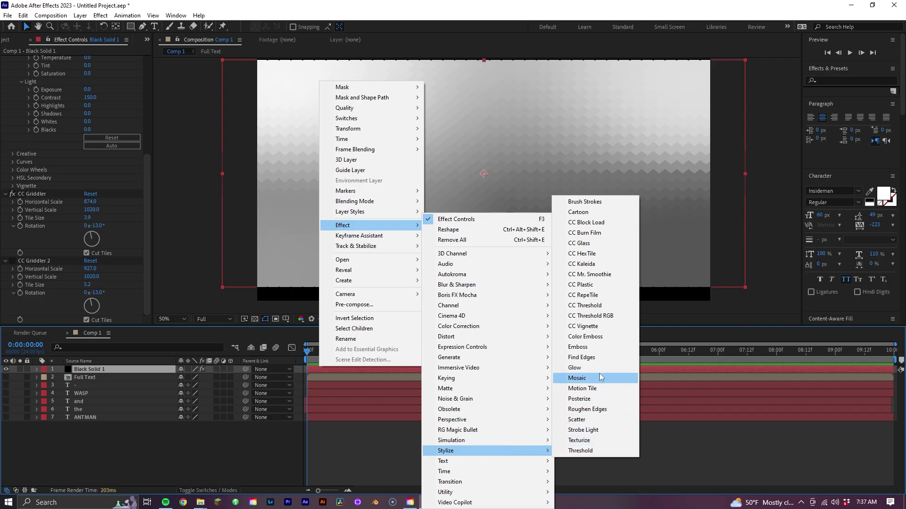
- Add inverted Find Edges, then Levels with lowered Input White to brighten the lines
{"action": "left_click", "coordinate": [597, 357]}
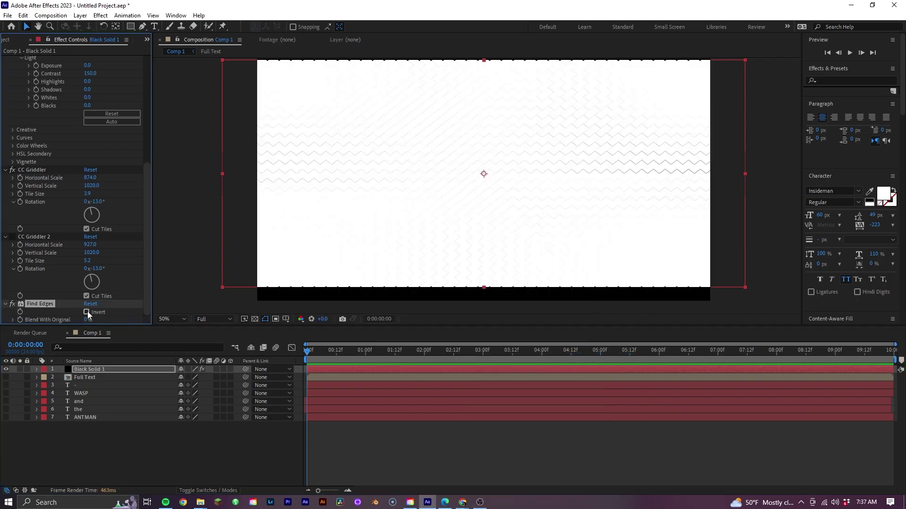
{"action": "left_click", "coordinate": [86, 311]}
{"action": "right_click", "coordinate": [336, 369]}
{"action": "mouse_move", "coordinate": [360, 228]}
{"action": "mouse_move", "coordinate": [477, 326]}
{"action": "left_click", "coordinate": [633, 384]}
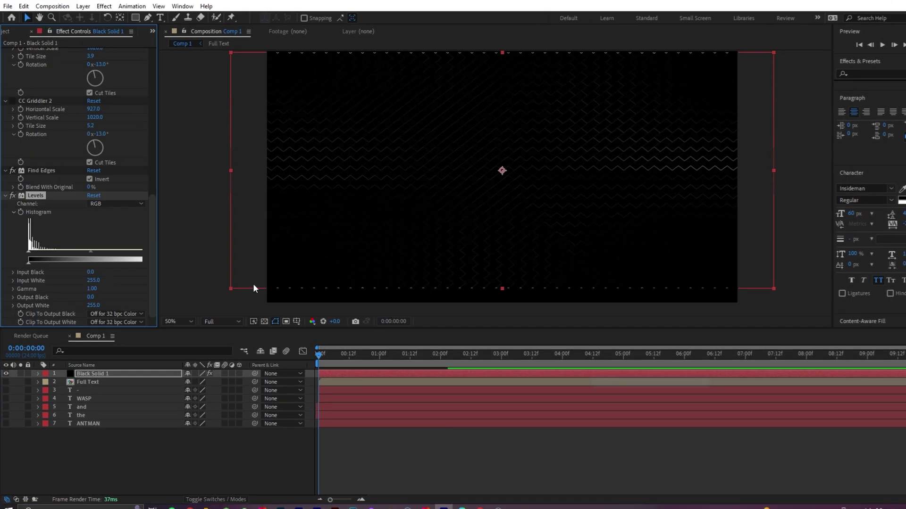
{"action": "left_click_drag", "start_coordinate": [152, 259], "coordinate": [52, 262]}
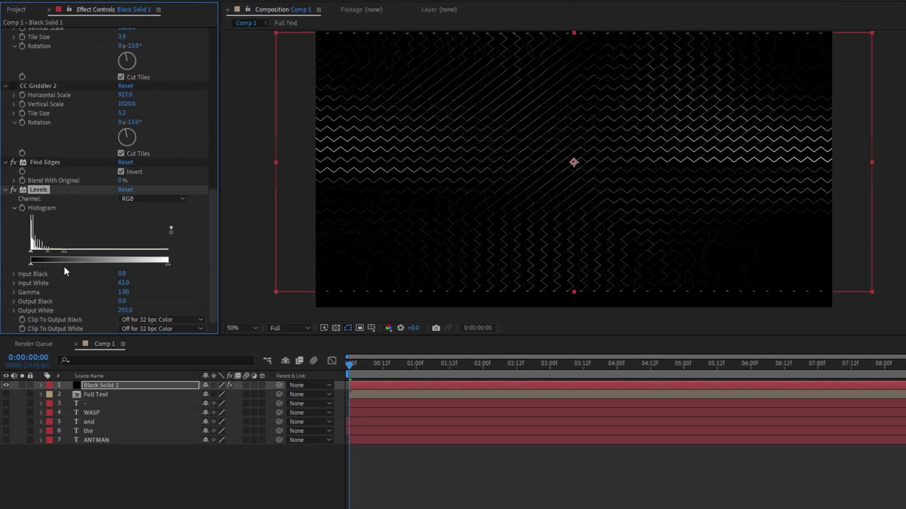
- Add CC Kaleida to the solid to create the zigzag pattern
{"action": "right_click", "coordinate": [469, 51]}
{"action": "mouse_move", "coordinate": [500, 223]}
{"action": "mouse_move", "coordinate": [683, 488]}
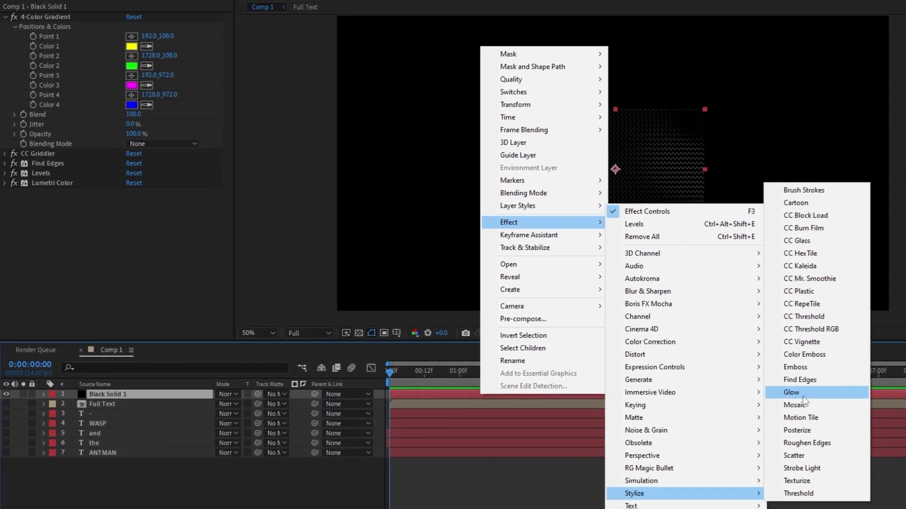
{"action": "left_click", "coordinate": [845, 266]}
- Matte Black Solid 1 to Full Text, set its mode to Add, and give Full Text a Gradient Ramp
{"action": "left_click", "coordinate": [287, 399]}
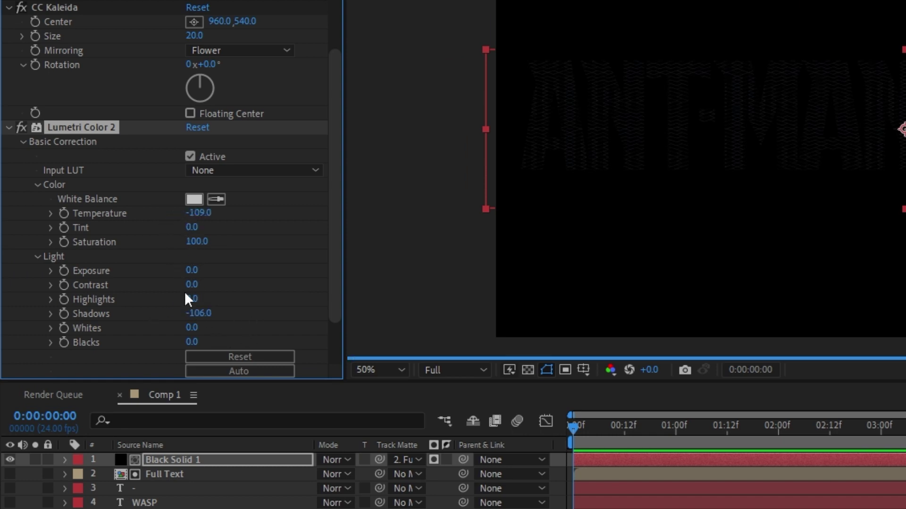
{"action": "left_click", "coordinate": [10, 474]}
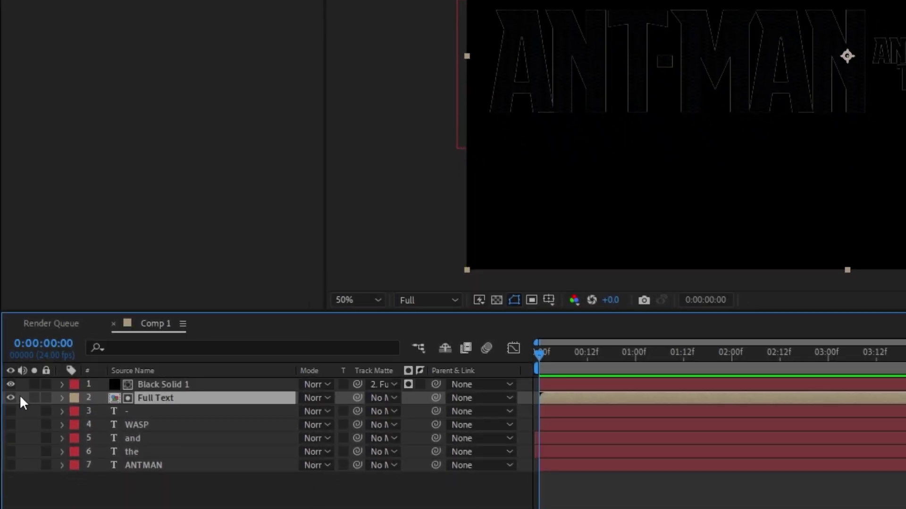
{"action": "left_click", "coordinate": [208, 383]}
{"action": "left_click", "coordinate": [316, 391]}
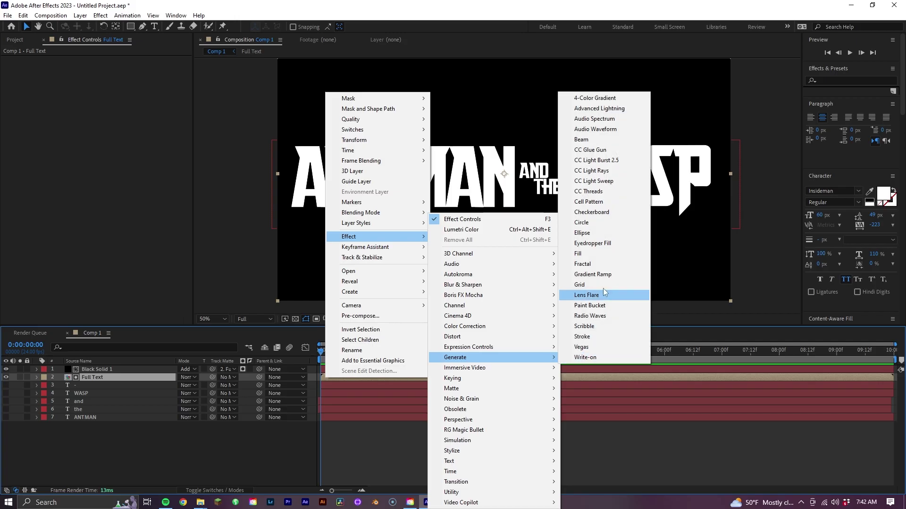
{"action": "left_click", "coordinate": [599, 274]}
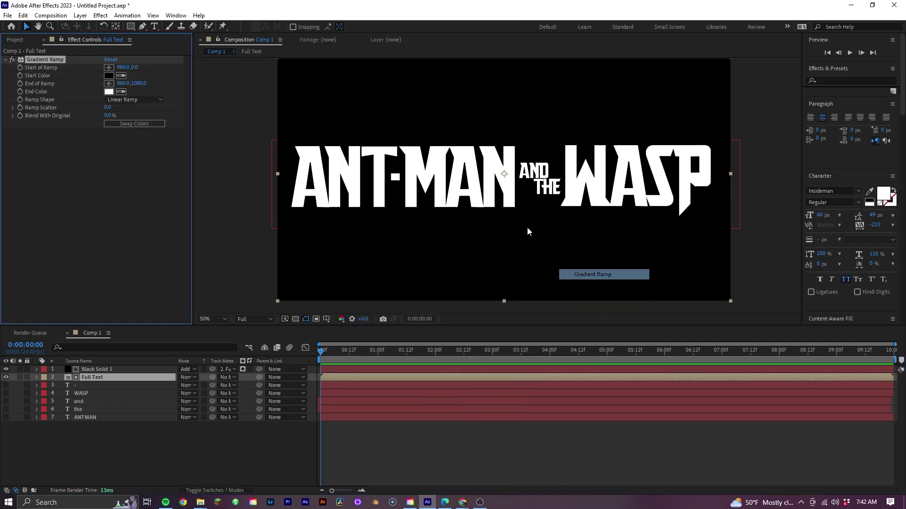
- Set the Gradient Ramp colors to dark blue and black, start point 950, -284, and preview
{"action": "left_click", "coordinate": [109, 75]}
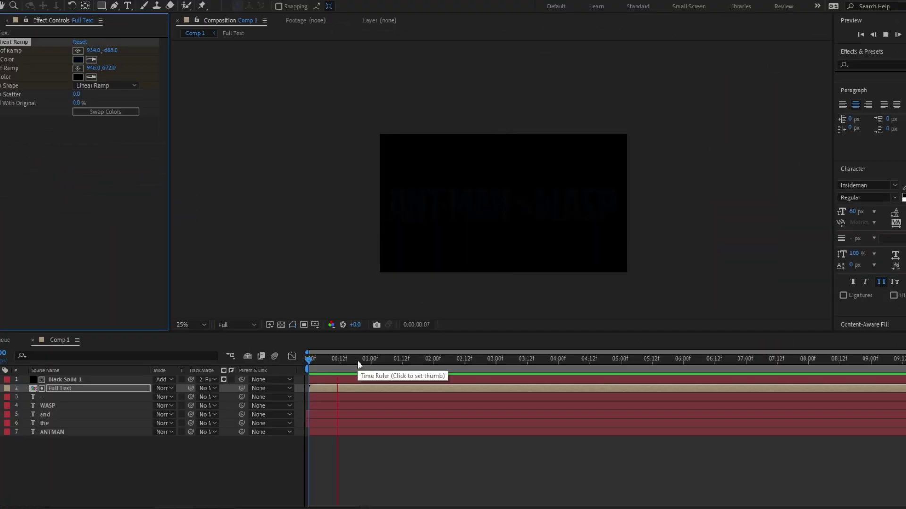
{"action": "key", "text": "space"}
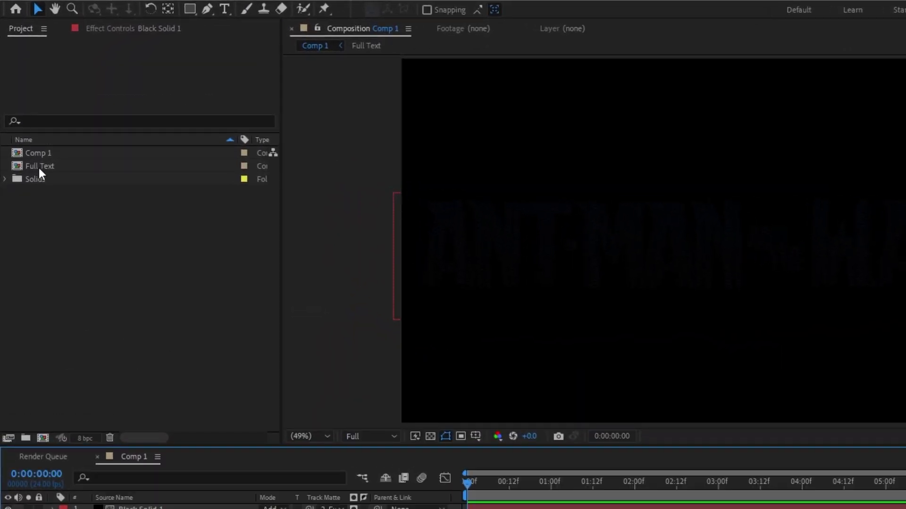
- Duplicate the Full Text precomp, place Full Text 2 into Comp 1, and open it
{"action": "key", "text": "ctrl+d"}
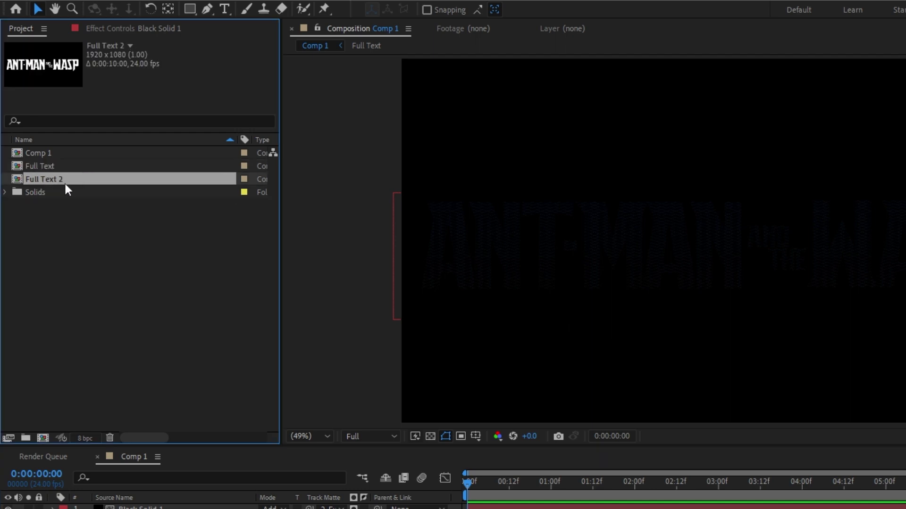
{"action": "left_click_drag", "start_coordinate": [64, 182], "coordinate": [66, 508]}
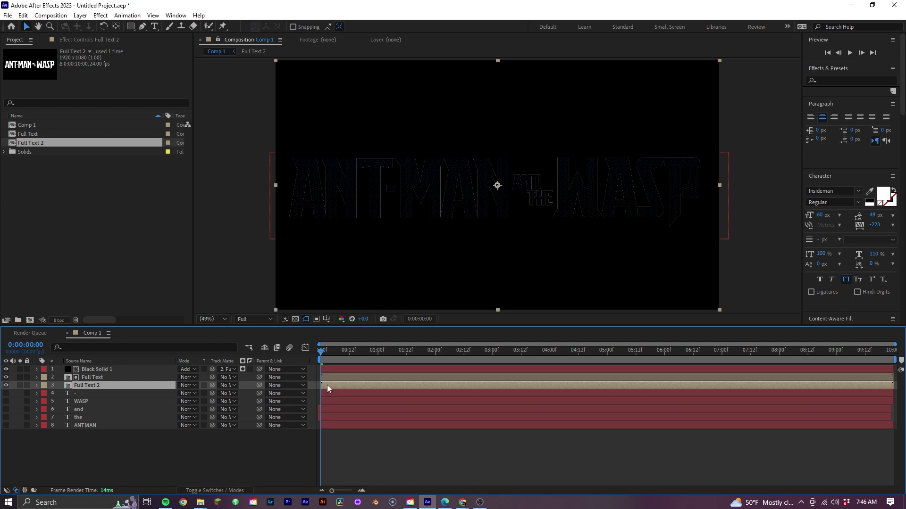
{"action": "double_click", "coordinate": [479, 365]}
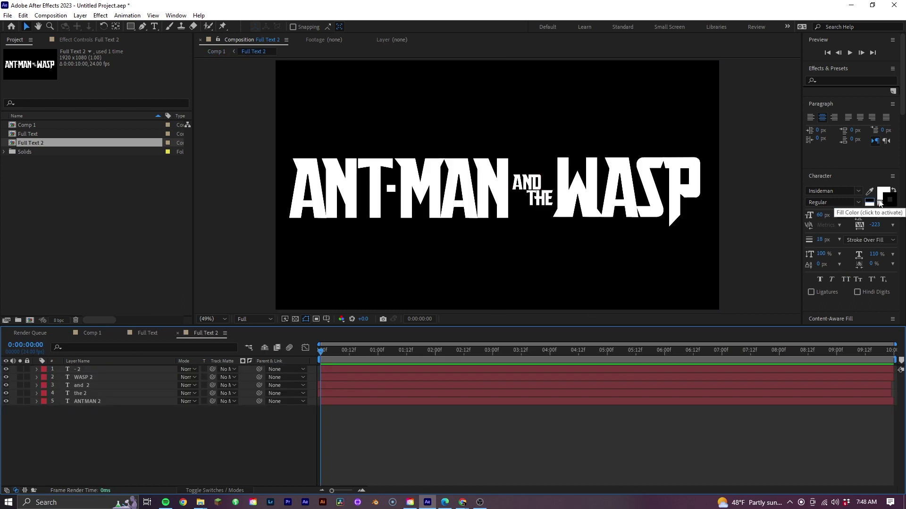
- Select all five title text layers in Full Text 2 and edit their stroke width
{"action": "left_click", "coordinate": [152, 334]}
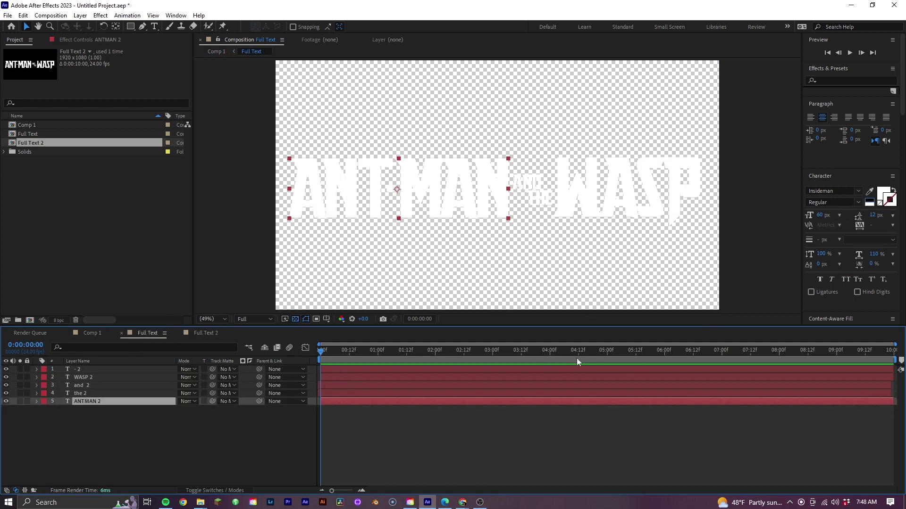
{"action": "left_click", "coordinate": [207, 334]}
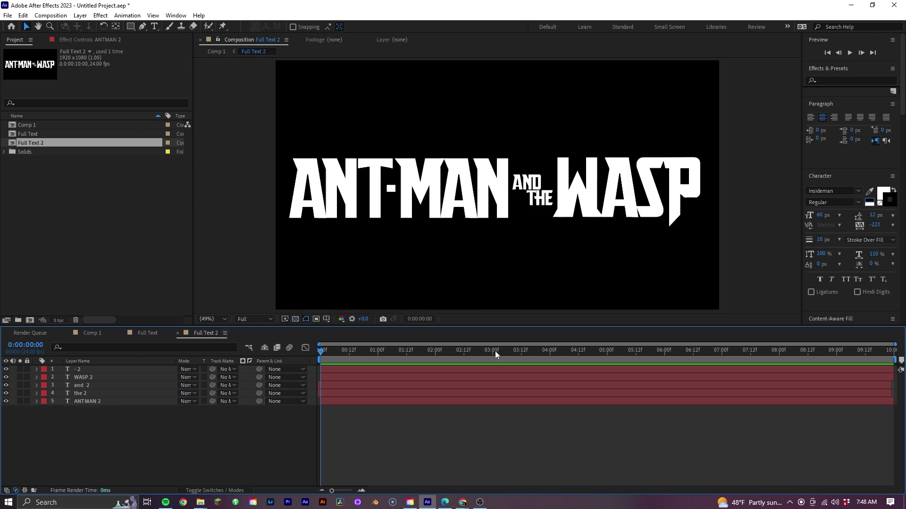
{"action": "left_click_drag", "start_coordinate": [412, 369], "coordinate": [344, 403]}
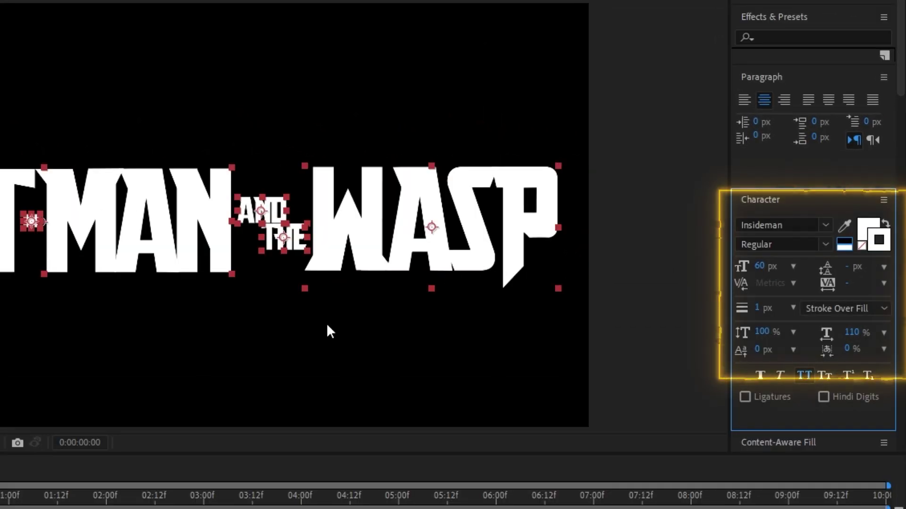
{"action": "left_click", "coordinate": [759, 308]}
- Set a 2 px stroke, then give Full Text 2 a size-85 Smooth Inner Bevel with keyframed Angle
{"action": "type", "text": "2"}
{"action": "key", "text": "Return"}
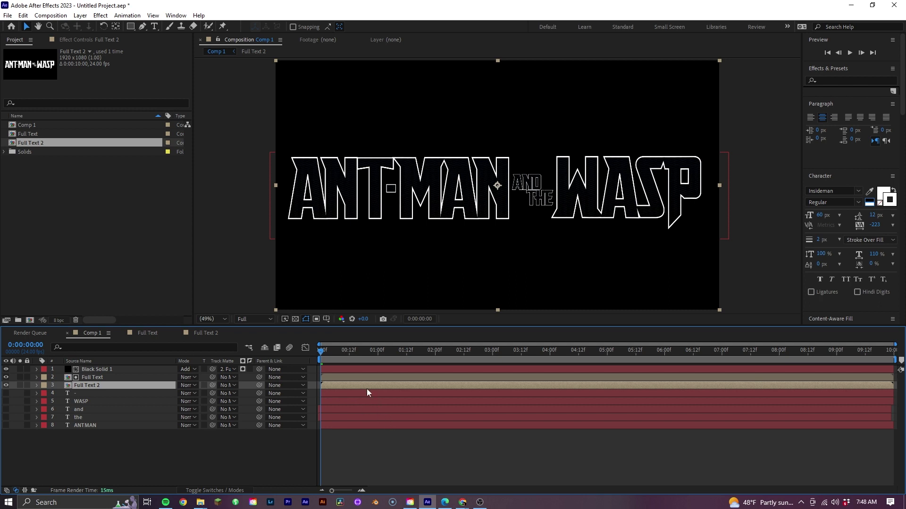
{"action": "right_click", "coordinate": [363, 386]}
{"action": "mouse_move", "coordinate": [396, 231]}
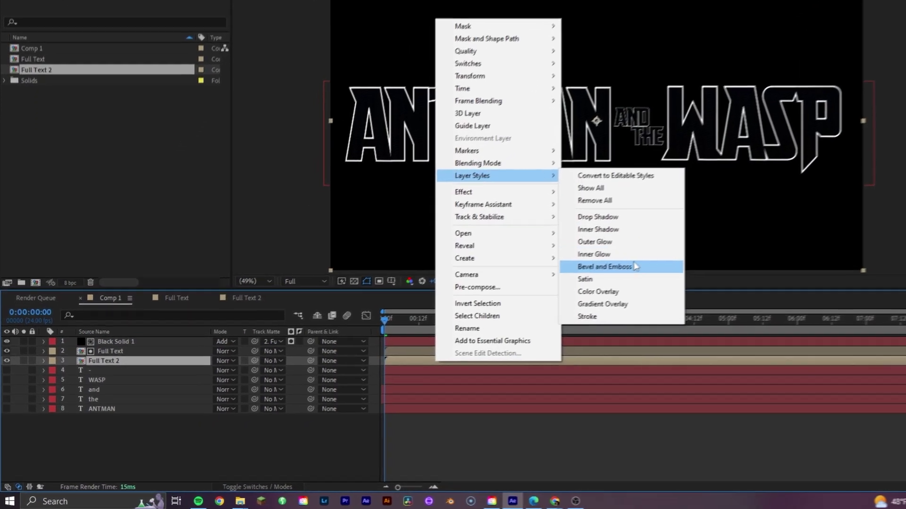
{"action": "left_click", "coordinate": [635, 266]}
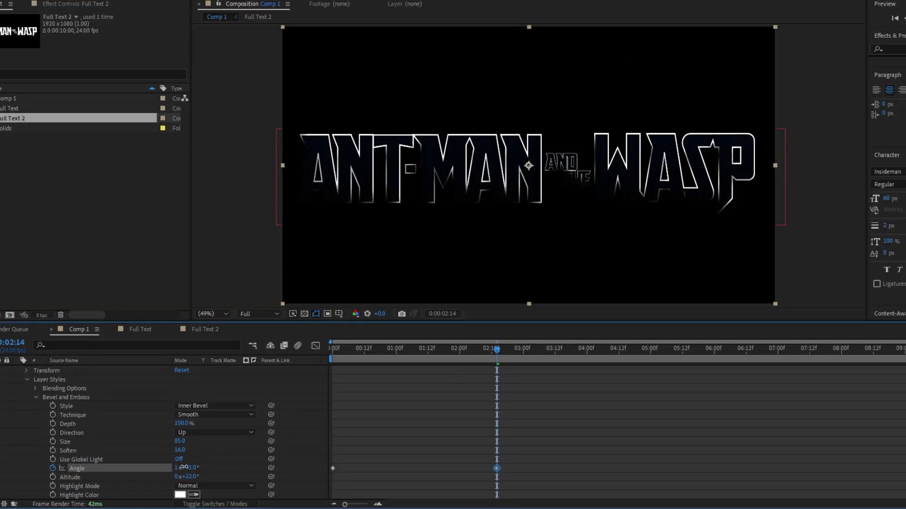
{"action": "left_click_drag", "start_coordinate": [329, 485], "coordinate": [329, 485]}
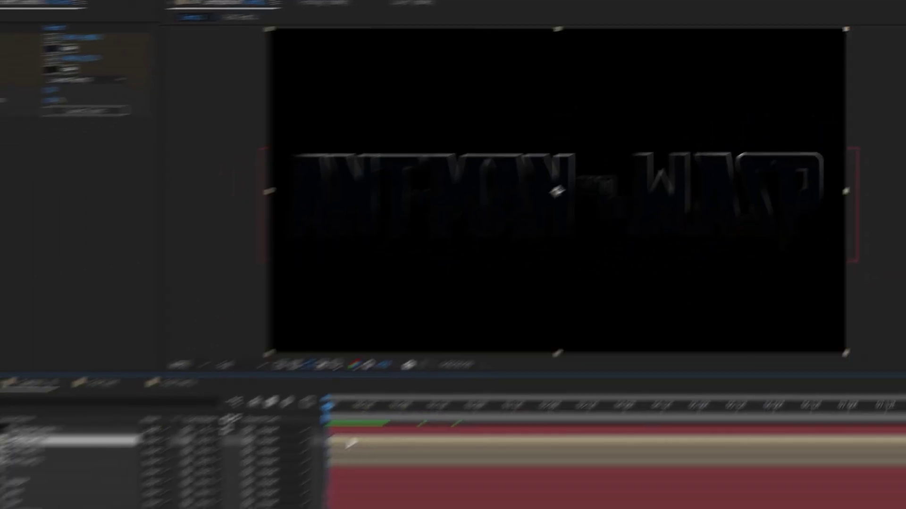
- Set the Full Text layer's blend mode to Multiply
{"action": "left_click", "coordinate": [407, 400]}
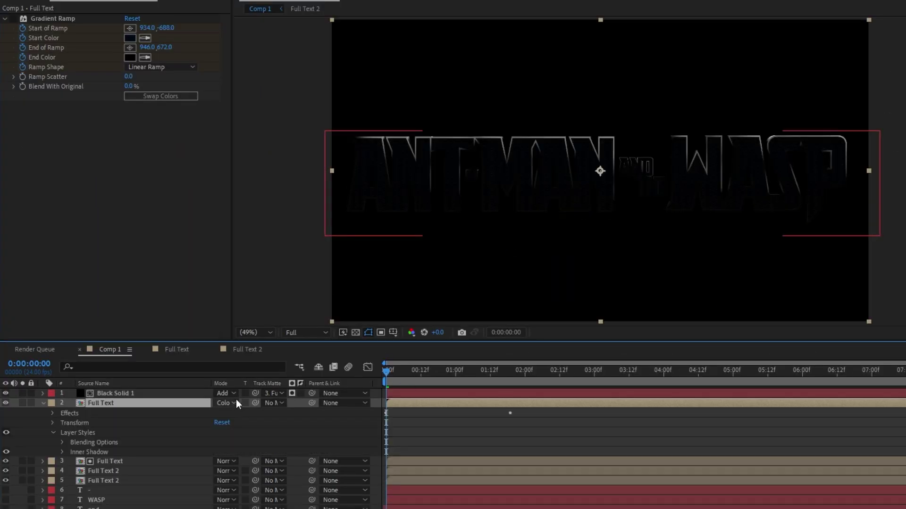
{"action": "left_click", "coordinate": [236, 399]}
{"action": "left_click", "coordinate": [279, 100]}
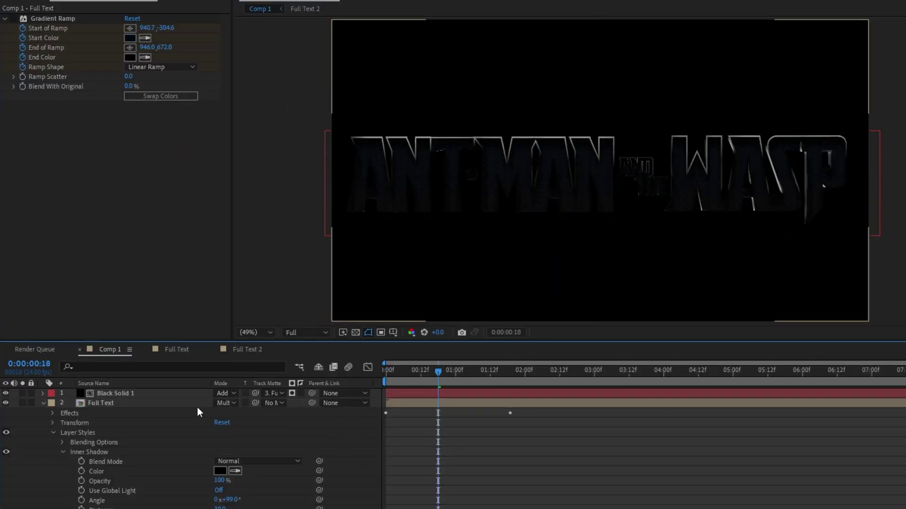
- Add an Inner Glow layer style to Full Text with a white glow color
{"action": "right_click", "coordinate": [413, 404]}
{"action": "mouse_move", "coordinate": [504, 218]}
{"action": "left_click", "coordinate": [618, 296]}
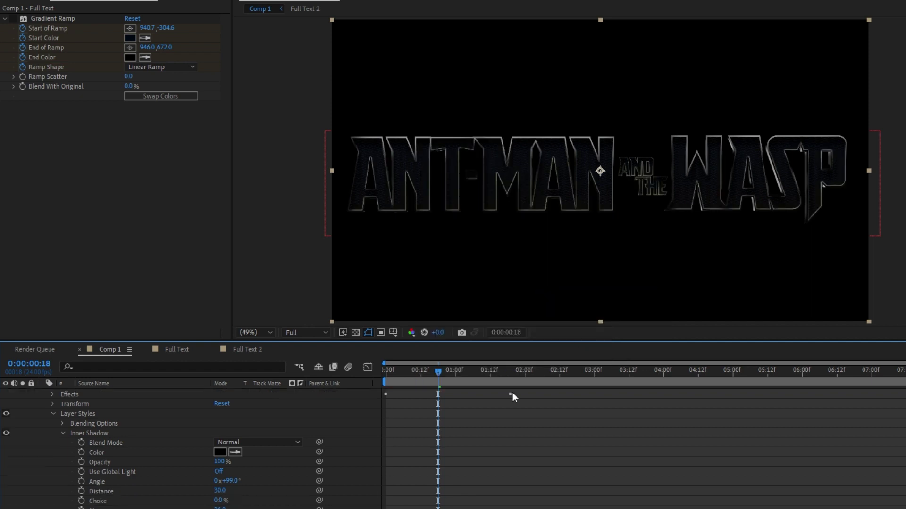
{"action": "scroll", "coordinate": [488, 402], "scroll_direction": "down", "scroll_amount": 5}
{"action": "left_click", "coordinate": [220, 423]}
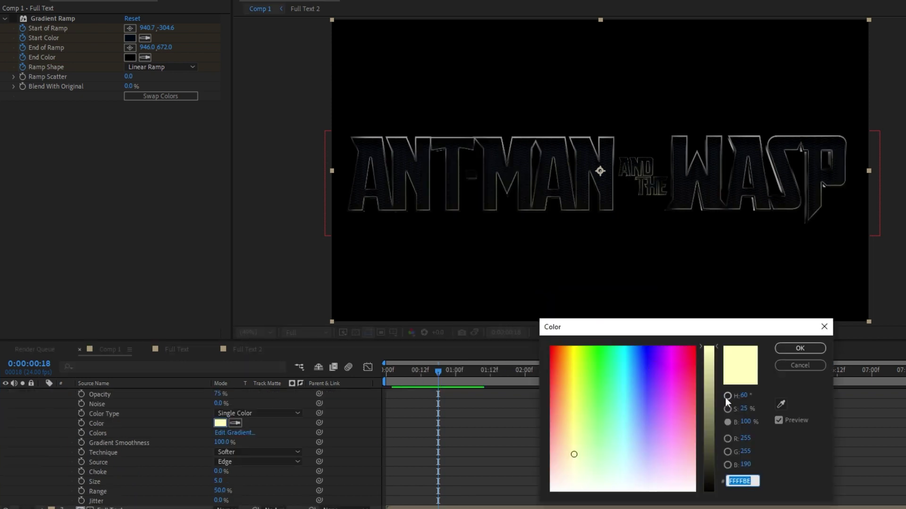
{"action": "left_click", "coordinate": [799, 347]}
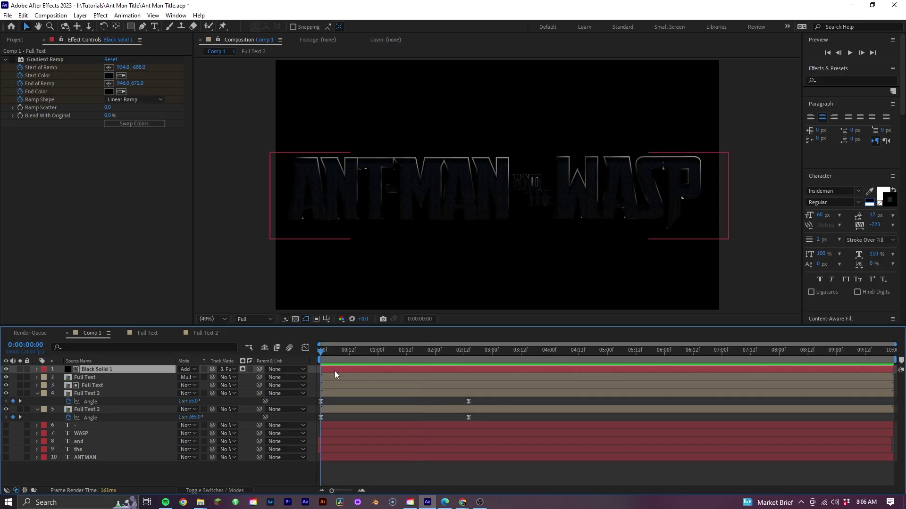
- Pre-compose the top five Comp 1 layers into Full Text Edit
{"action": "left_click", "coordinate": [356, 408], "text": "shift"}
{"action": "right_click", "coordinate": [356, 407]}
{"action": "left_click", "coordinate": [400, 347]}
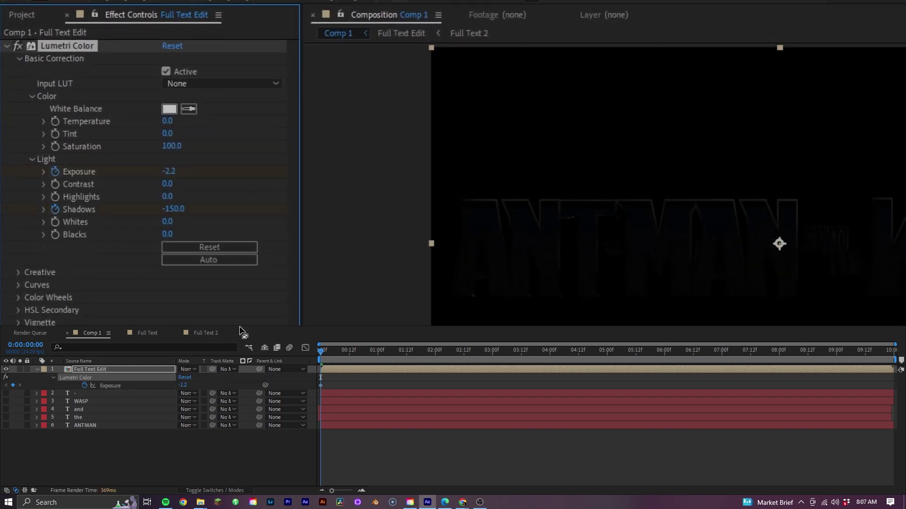
- Keyframe Lumetri Exposure and Shadows to 0 at 0:00:02:14, then duplicate Full Text Edit
{"action": "key", "text": "u"}
{"action": "key", "text": "space"}
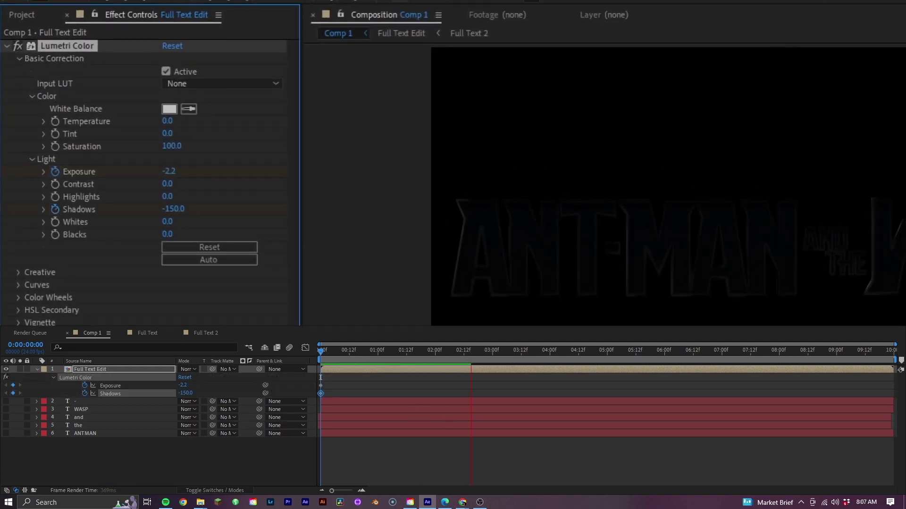
{"action": "key", "text": "space"}
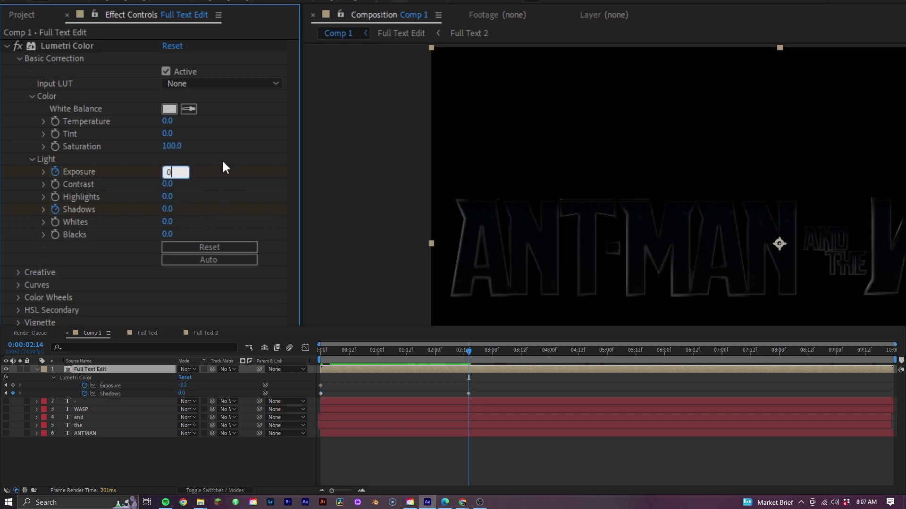
{"action": "key", "text": "Return"}
{"action": "left_click", "coordinate": [447, 369]}
{"action": "key", "text": "ctrl+d"}
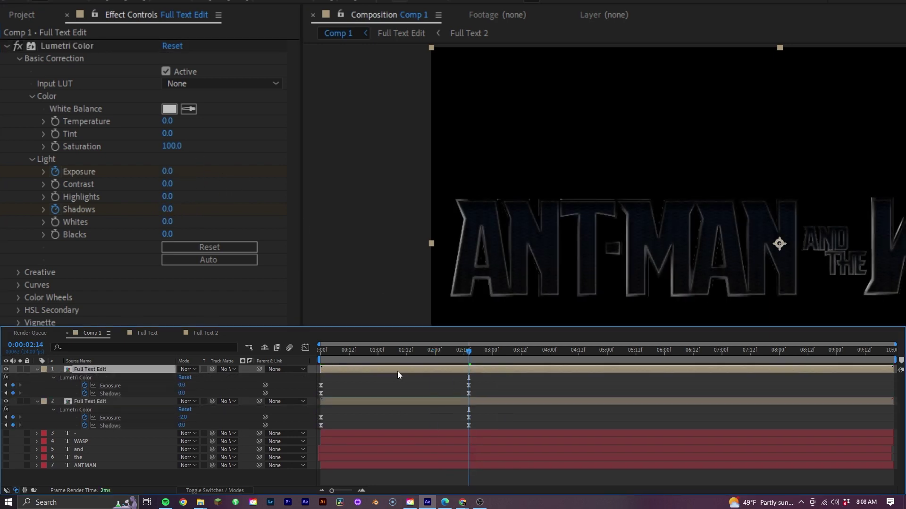
- Draw a Pen mask on the duplicate title layer, feather it 37, and ease its Opacity keyframes
{"action": "key", "text": "g"}
{"action": "left_click", "coordinate": [462, 253]}
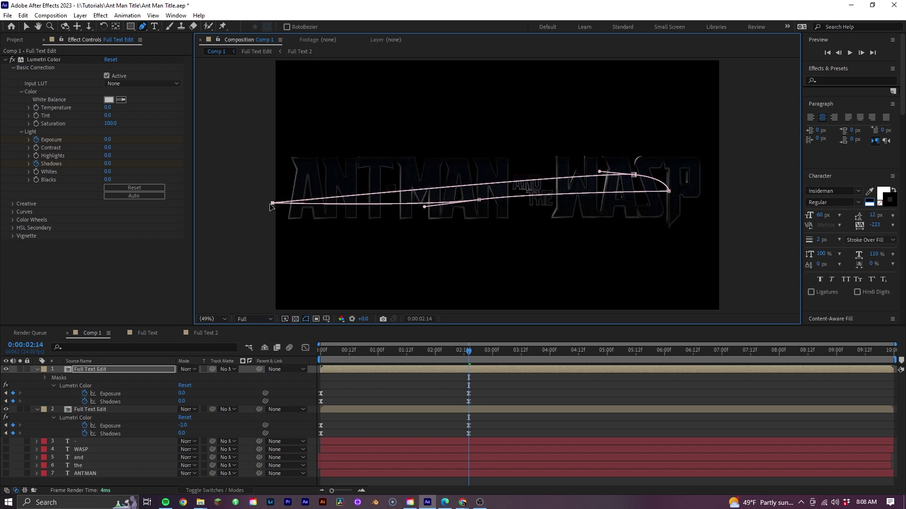
{"action": "left_click", "coordinate": [272, 203]}
{"action": "key", "text": "f"}
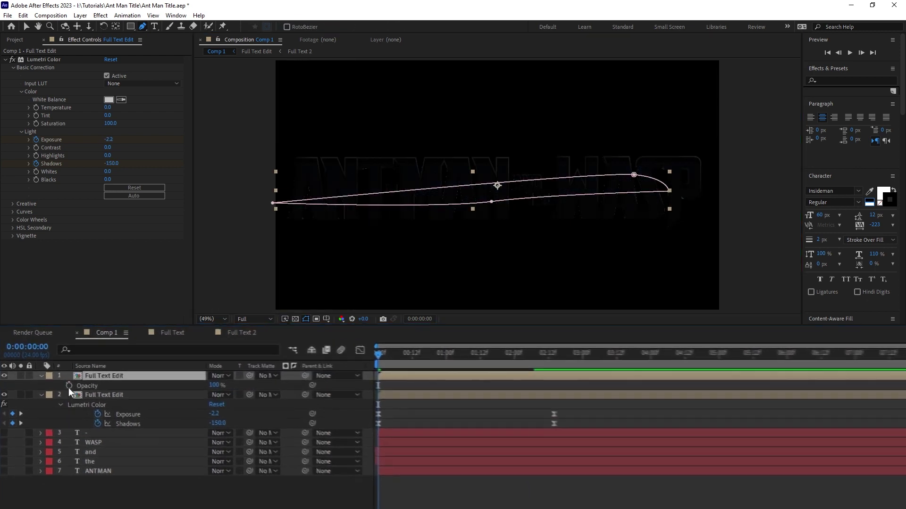
{"action": "key", "text": "ctrl+v"}
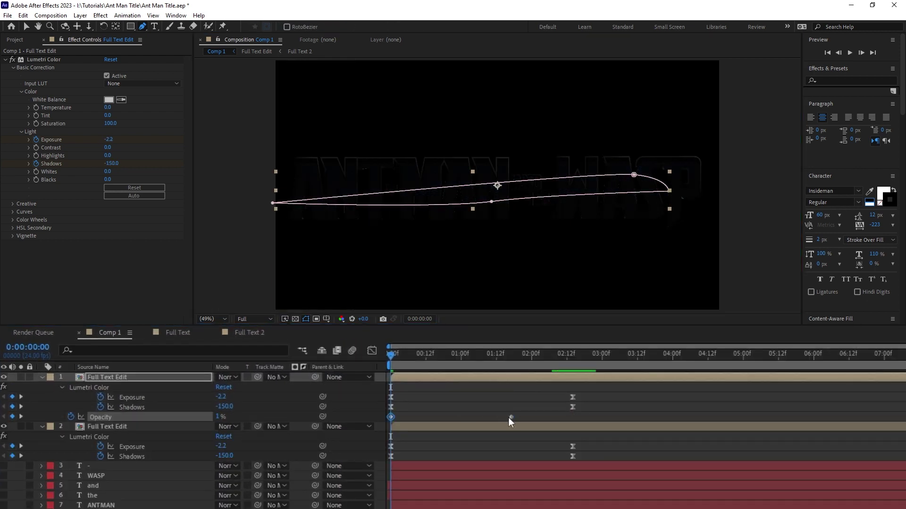
{"action": "key", "text": "F9"}
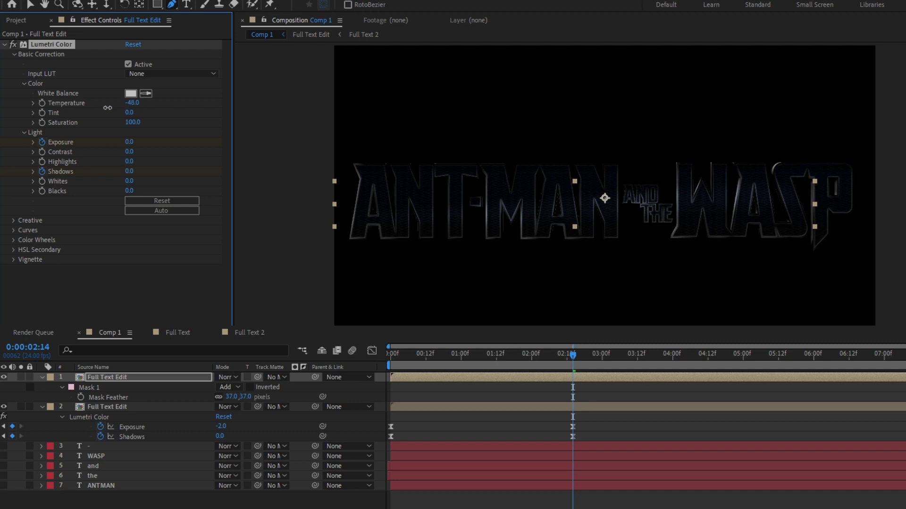
{"action": "key", "text": "u"}
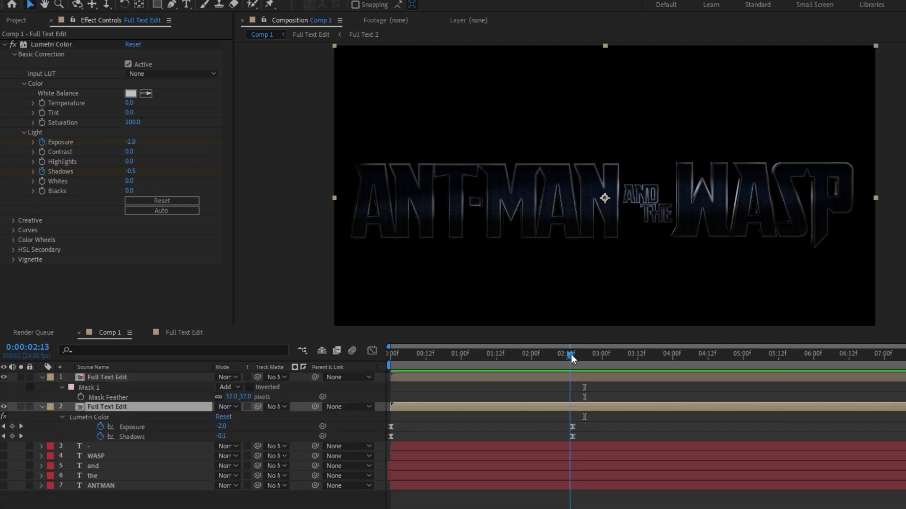
- Pre-compose both title layers as Full_Text_Final and preview 'QUANTUMANIA' as Adobe Fonts sample text
{"action": "left_click", "coordinate": [566, 376], "text": "ctrl"}
{"action": "right_click", "coordinate": [566, 375]}
{"action": "left_click", "coordinate": [594, 307]}
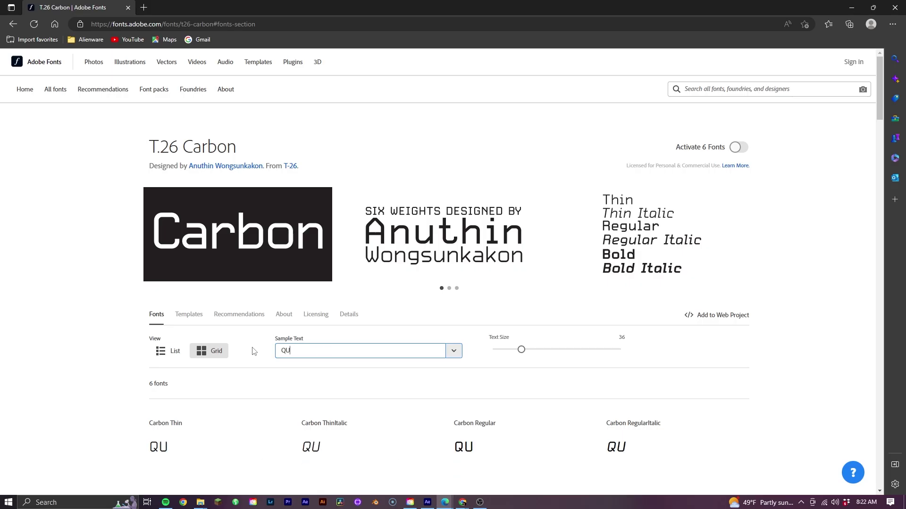
{"action": "key", "text": "BackSpace"}
{"action": "type", "text": "NTUMANIA"}
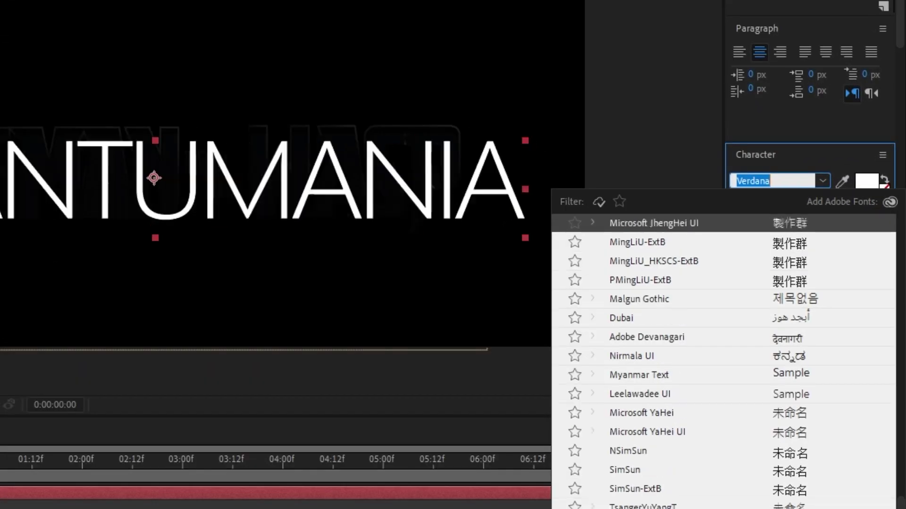
- Try Tw Cen MT and Carbon, then search 'car' and set QUANTUMANIA in Carbon Bold
{"action": "scroll", "coordinate": [722, 354], "scroll_direction": "down", "scroll_amount": 5}
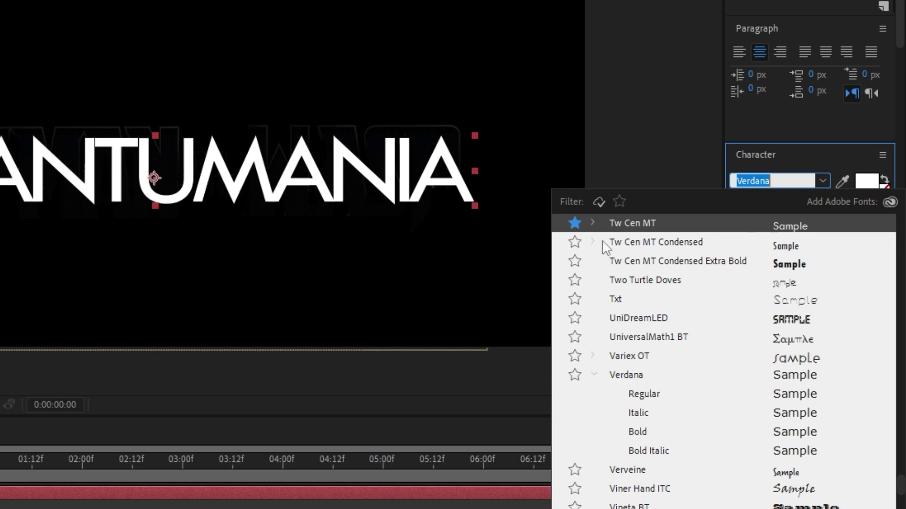
{"action": "left_click", "coordinate": [624, 229]}
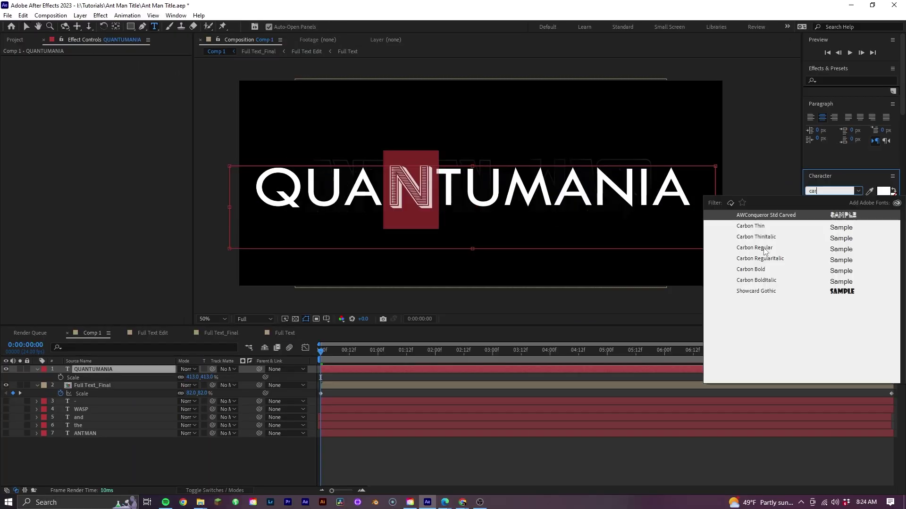
{"action": "left_click", "coordinate": [768, 253]}
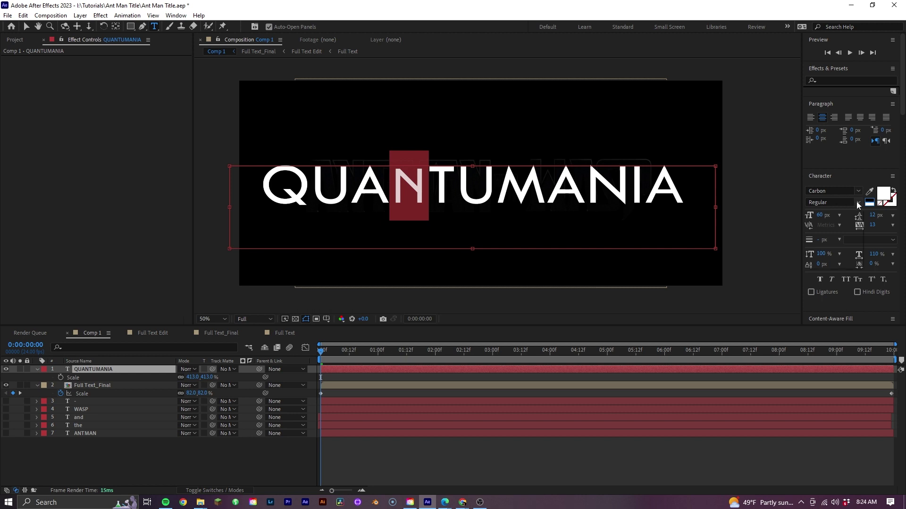
{"action": "left_click", "coordinate": [830, 191]}
{"action": "type", "text": "car"}
{"action": "left_click", "coordinate": [766, 267]}
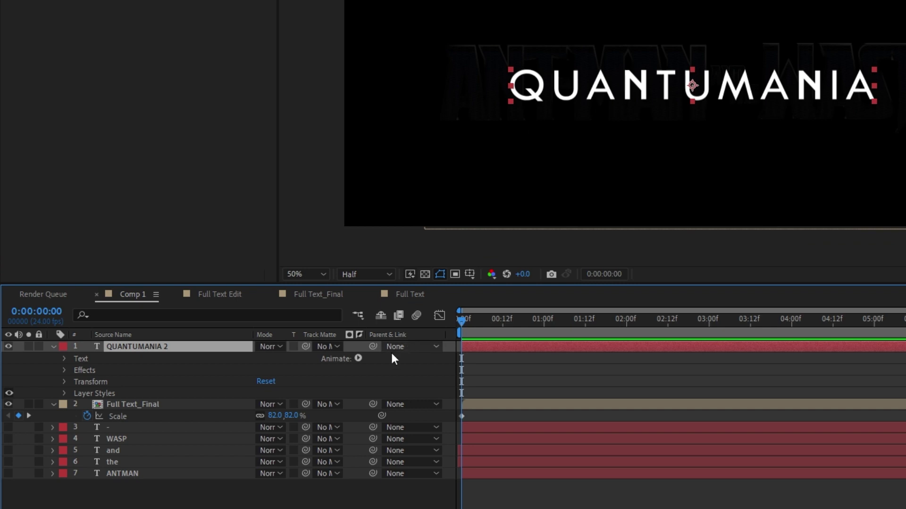
- Add a Tracking animator to the QUANTUMANIA text, adjust the gradient colours, and select QUANTUMANIA 2
{"action": "left_click", "coordinate": [358, 359]}
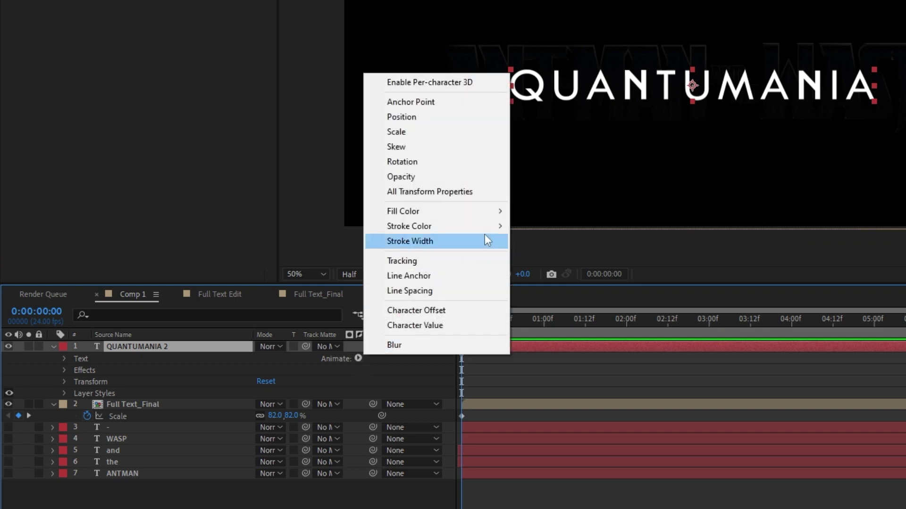
{"action": "left_click", "coordinate": [463, 262]}
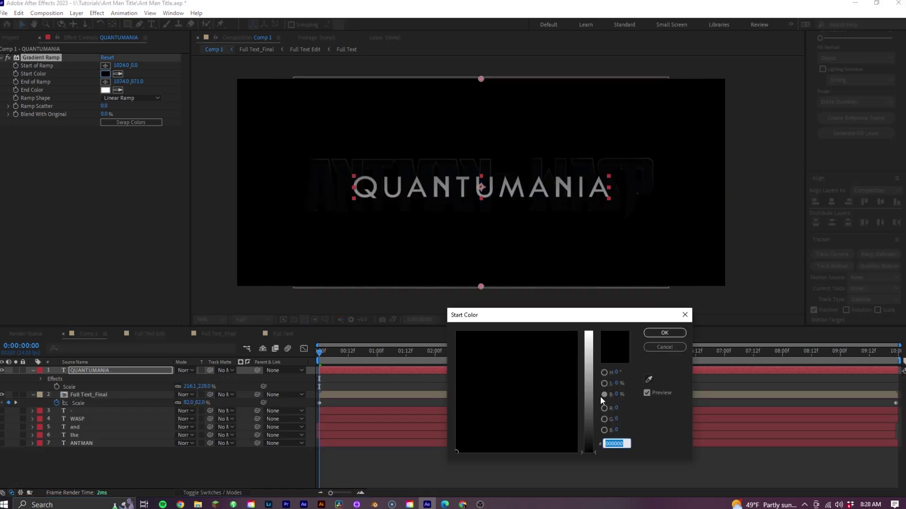
{"action": "left_click", "coordinate": [605, 372]}
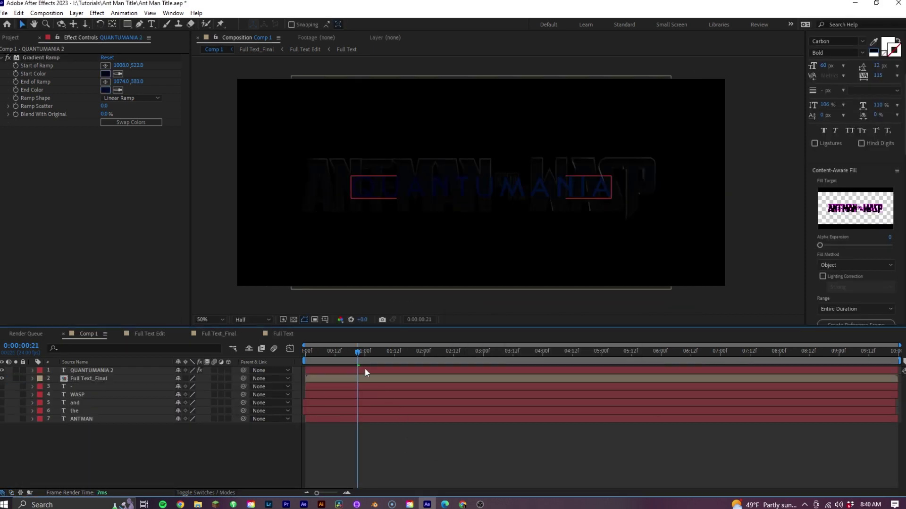
{"action": "left_click", "coordinate": [364, 370]}
- Duplicate QUANTUMANIA 2, delete the Gradient Ramp from it, and give it a 3 px stroke
{"action": "key", "text": "ctrl+d"}
{"action": "key", "text": "ctrl+Down"}
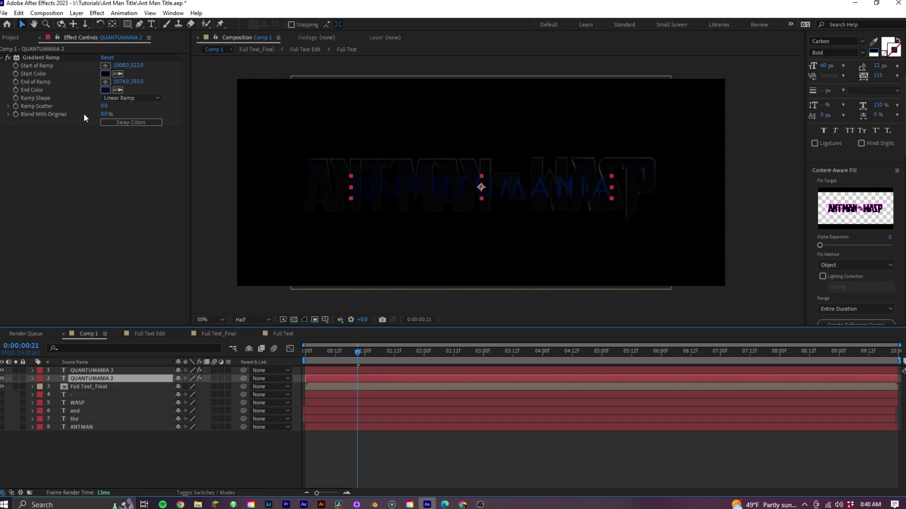
{"action": "left_click", "coordinate": [46, 58]}
{"action": "key", "text": "Delete"}
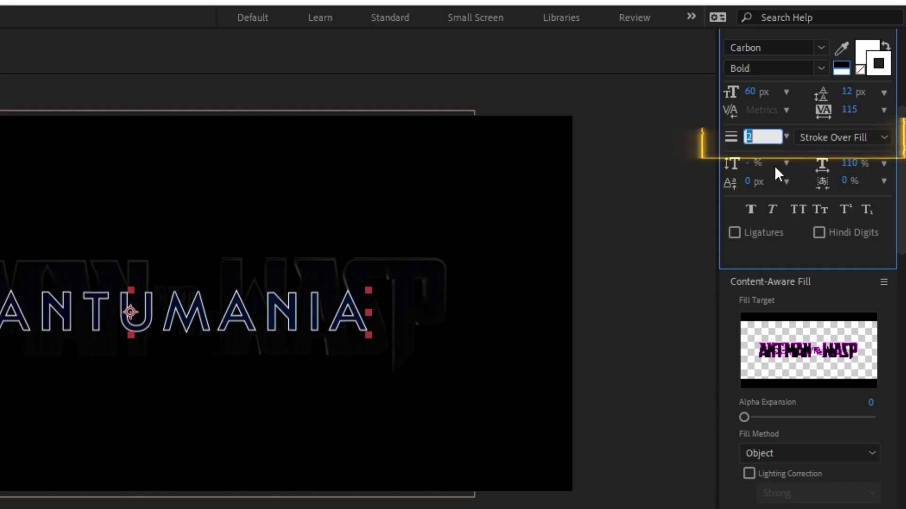
{"action": "type", "text": "3"}
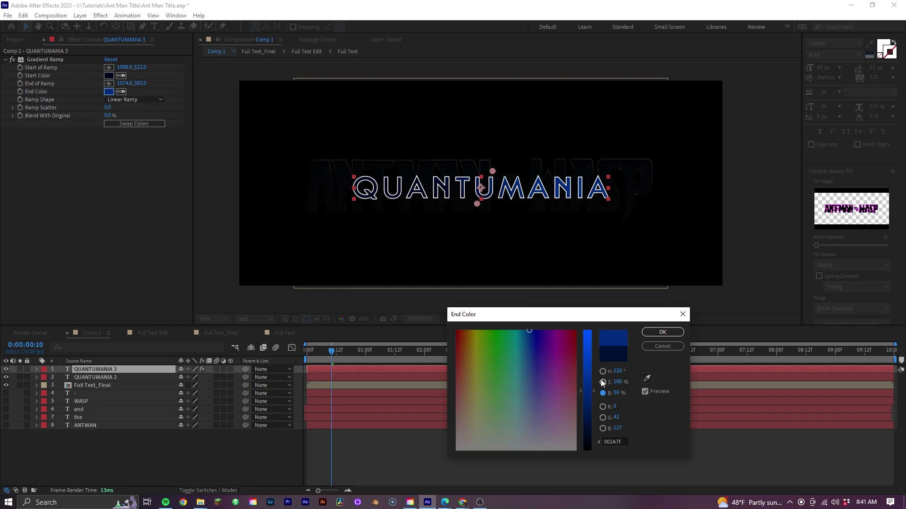
{"action": "left_click", "coordinate": [602, 382]}
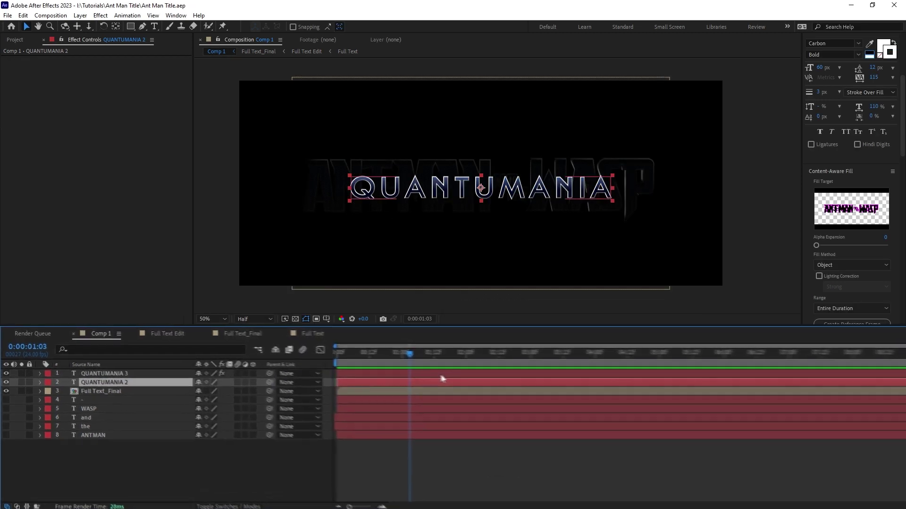
- Select the QUANTUMANIA outline copies and reveal their Scale at 216.1, 228.0%
{"action": "left_click", "coordinate": [541, 410]}
{"action": "scroll", "coordinate": [618, 197], "scroll_direction": "up", "scroll_amount": 4}
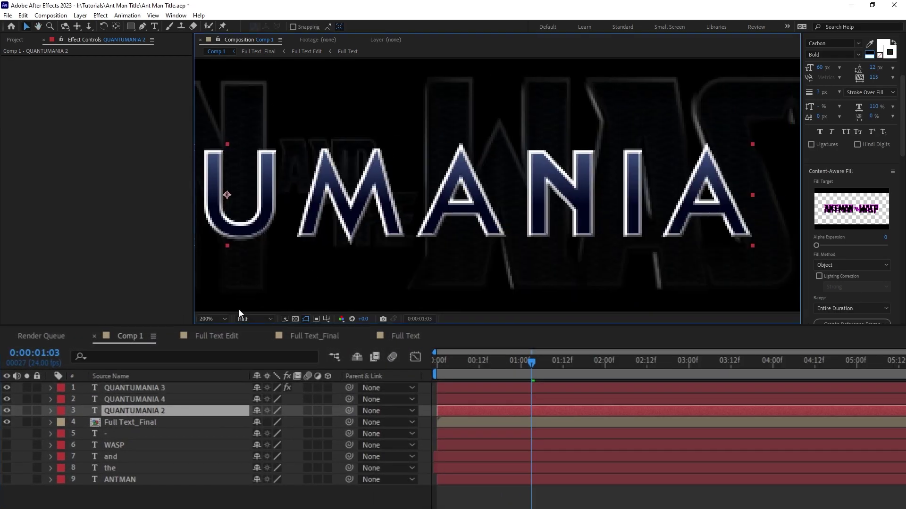
{"action": "key", "text": "s"}
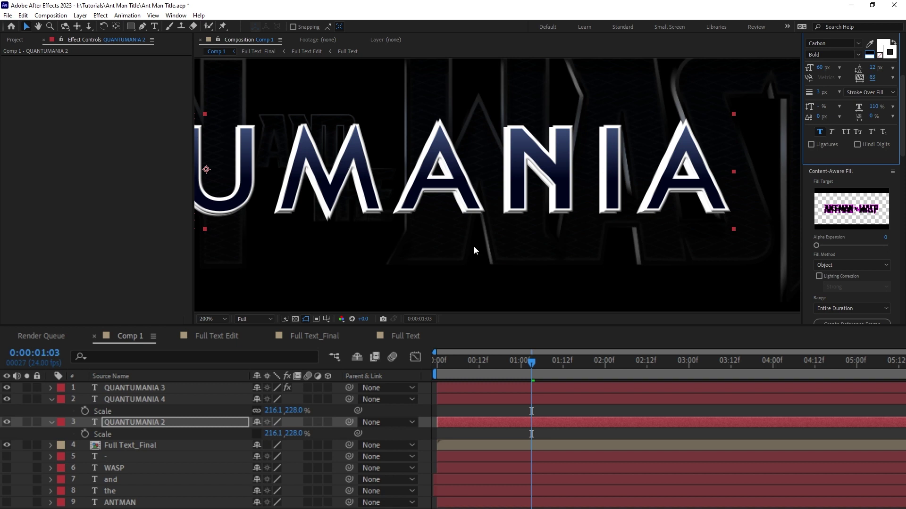
{"action": "scroll", "coordinate": [487, 220], "scroll_direction": "down", "scroll_amount": 2}
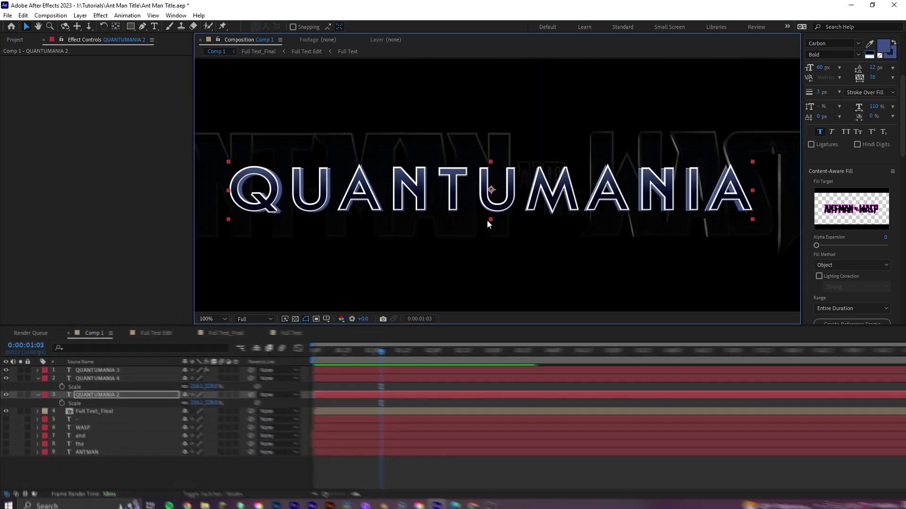
- Add a Stroke layer style to QUANTUMANIA 4 using a sampled dark blue colour
{"action": "right_click", "coordinate": [404, 378]}
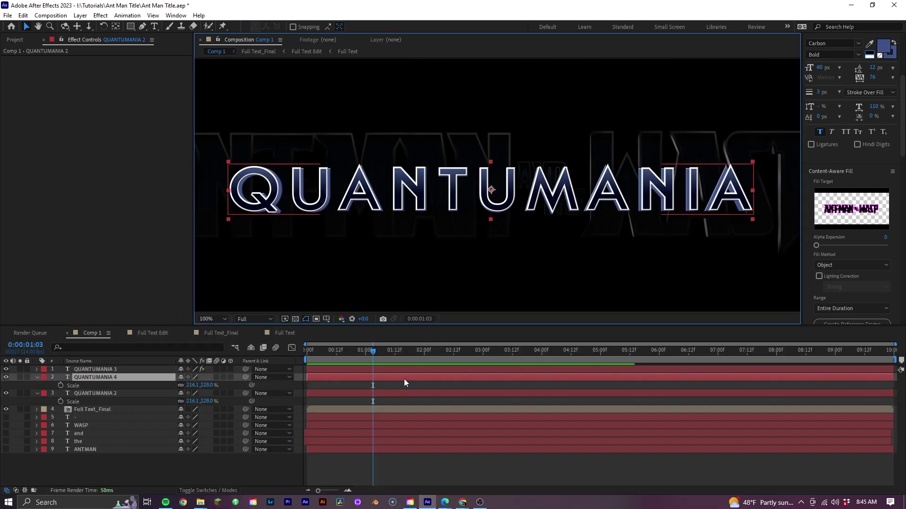
{"action": "mouse_move", "coordinate": [443, 224]}
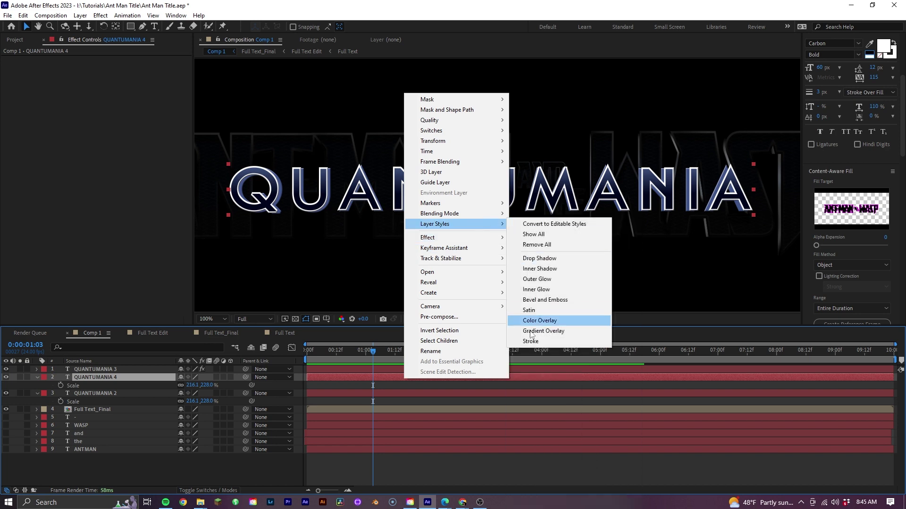
{"action": "left_click", "coordinate": [524, 342]}
{"action": "left_click", "coordinate": [647, 379]}
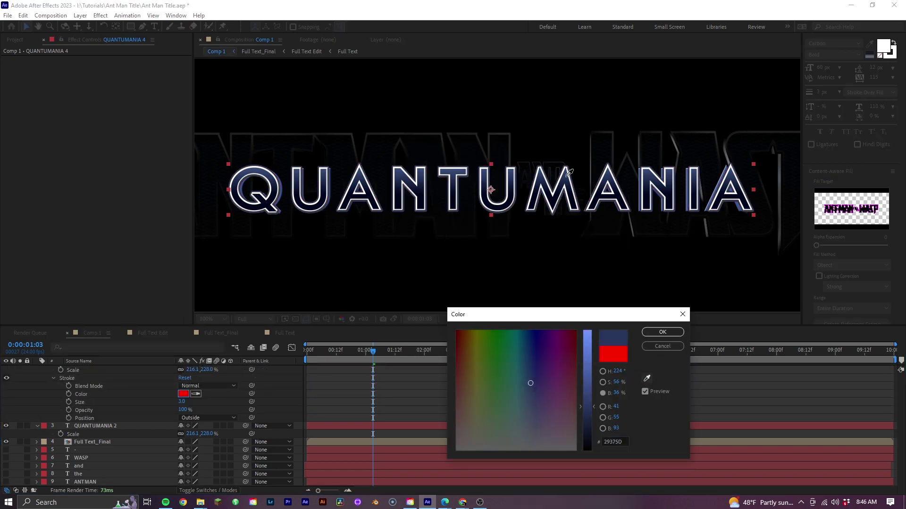
{"action": "left_click", "coordinate": [566, 179]}
{"action": "key", "text": "Return"}
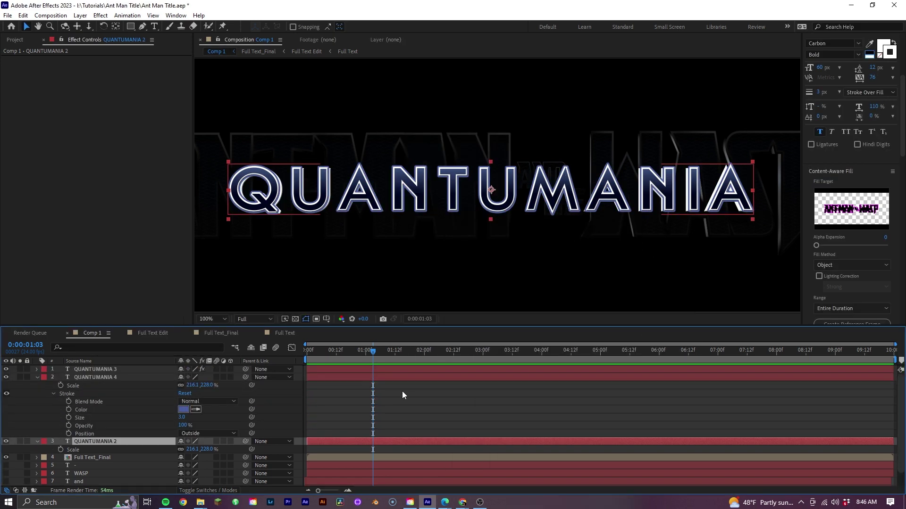
- Add a Bevel and Emboss layer style to QUANTUMANIA 2
{"action": "right_click", "coordinate": [385, 444]}
{"action": "mouse_move", "coordinate": [472, 288]}
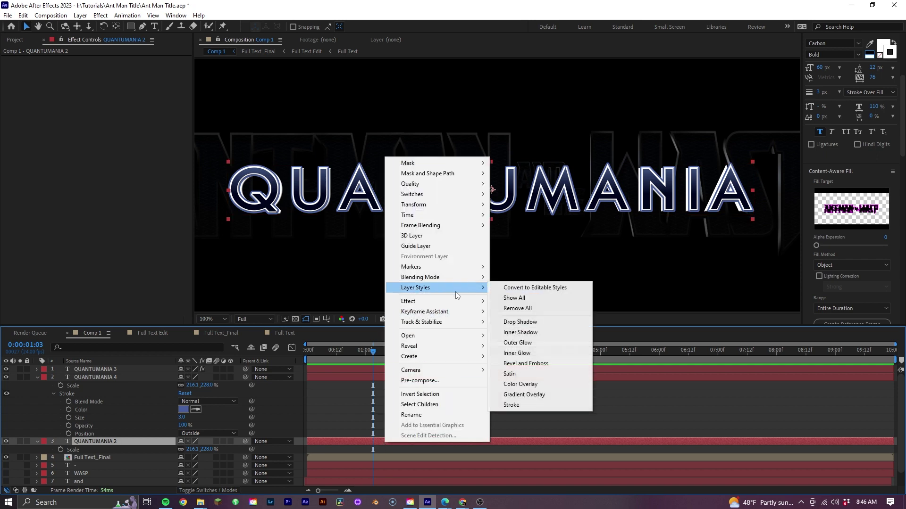
{"action": "left_click", "coordinate": [525, 364]}
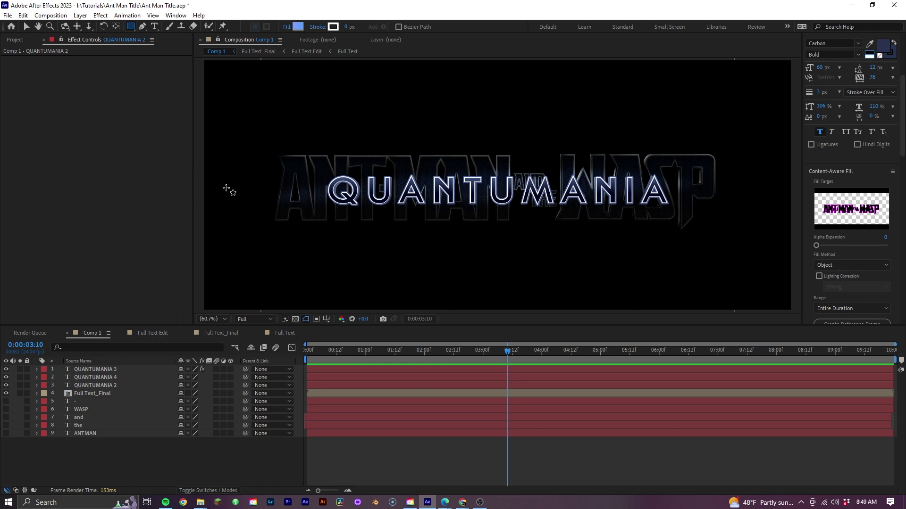
- Draw four white rectangle bars across the QUANTUMANIA title
{"action": "left_click_drag", "start_coordinate": [223, 186], "coordinate": [722, 193]}
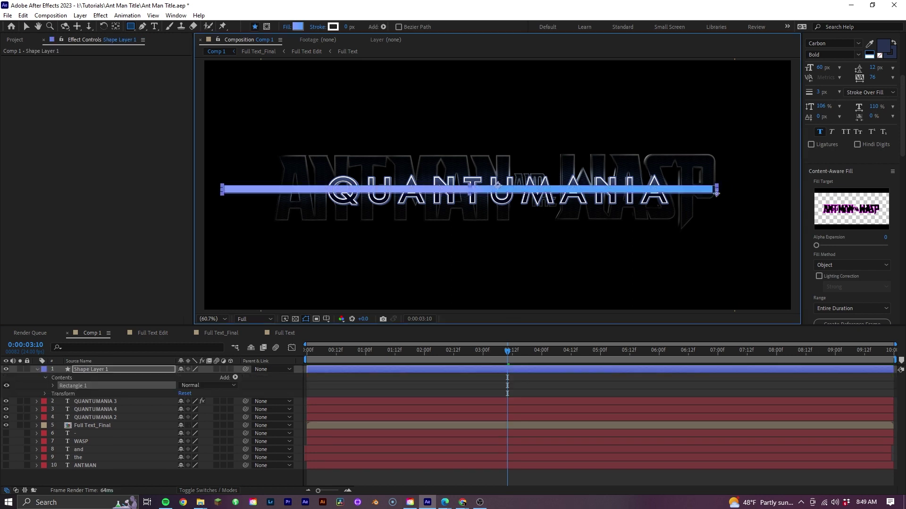
{"action": "left_click_drag", "start_coordinate": [222, 193], "coordinate": [740, 191]}
{"action": "left_click_drag", "start_coordinate": [212, 178], "coordinate": [749, 185]}
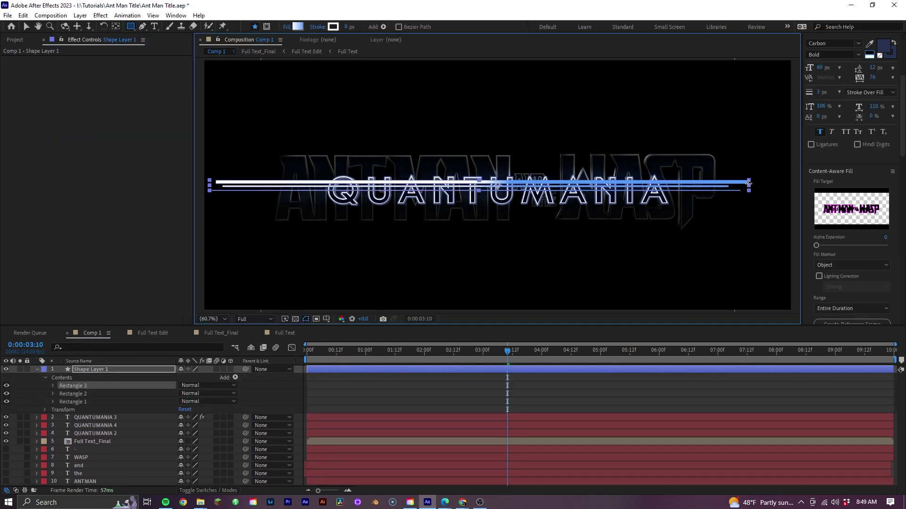
{"action": "left_click_drag", "start_coordinate": [209, 188], "coordinate": [739, 192]}
{"action": "key", "text": "v"}
- Pre-compose the bar layers into a precomp named Q-Shine
{"action": "key", "text": "ctrl+shift+c"}
{"action": "type", "text": "Q-Shine"}
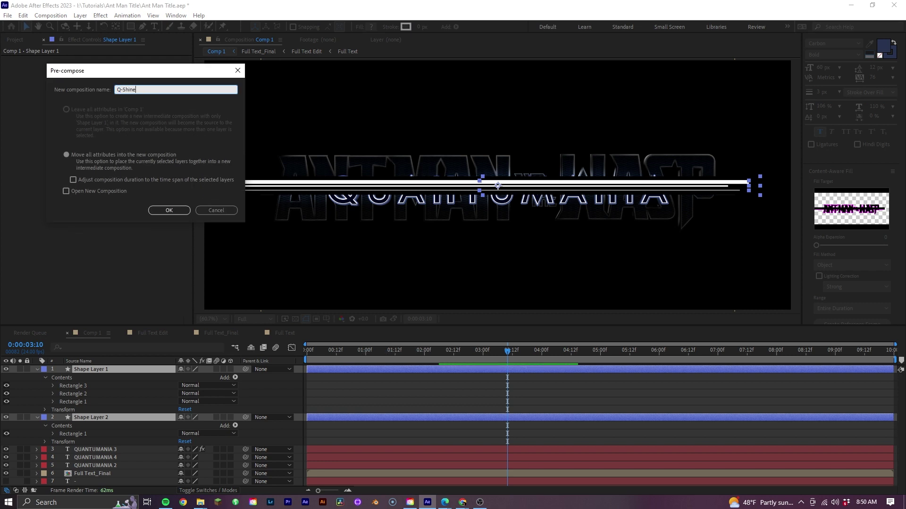
{"action": "key", "text": "Return"}
- Track-matte Q-Shine to QUANTUMANIA 2 and move it just above that layer
{"action": "key", "text": "F4"}
{"action": "left_click", "coordinate": [229, 370]}
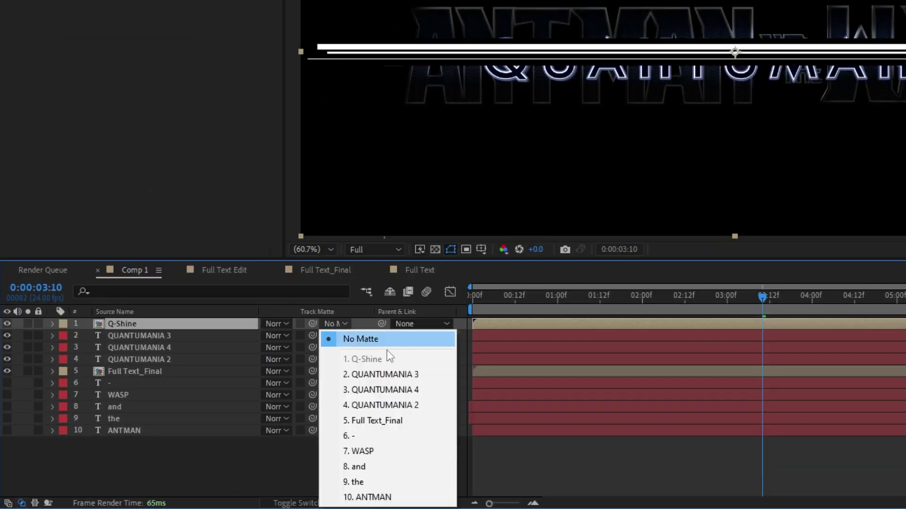
{"action": "left_click", "coordinate": [399, 406]}
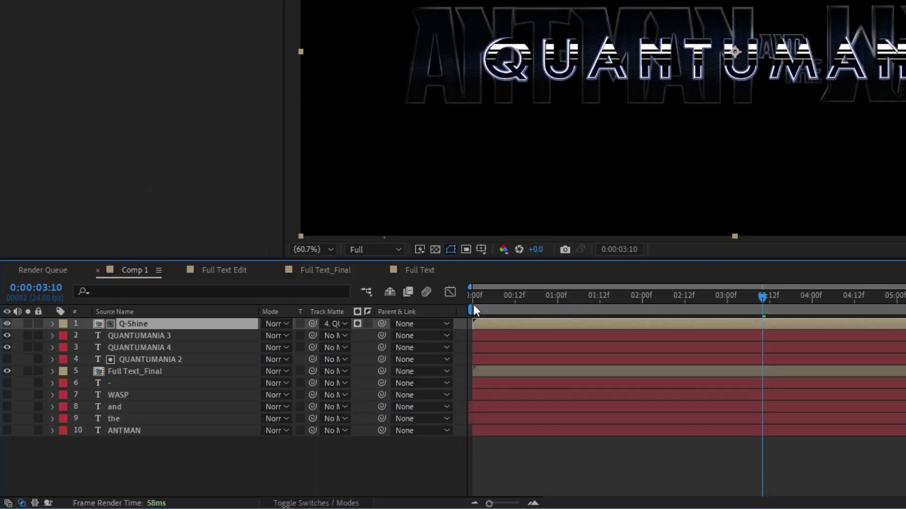
{"action": "left_click_drag", "start_coordinate": [222, 327], "coordinate": [219, 349]}
- Set Q-Shine's blending mode to Add and apply a Gaussian Blur
{"action": "left_click", "coordinate": [286, 351]}
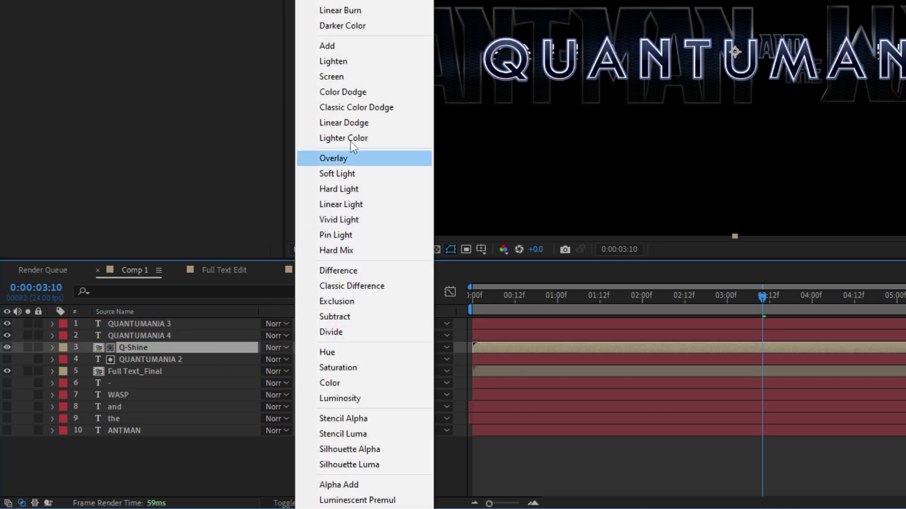
{"action": "left_click", "coordinate": [379, 51]}
{"action": "right_click", "coordinate": [378, 59]}
{"action": "left_click", "coordinate": [727, 385]}
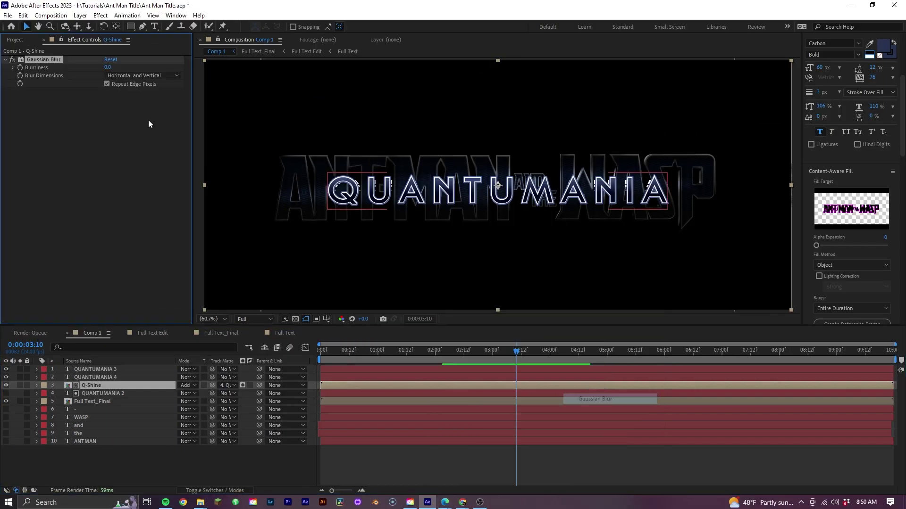
- Set Q-Shine's opacity to 41%, show QUANTUMANIA 2, and start pre-composing the QUANTUMANIA layers
{"action": "key", "text": "t"}
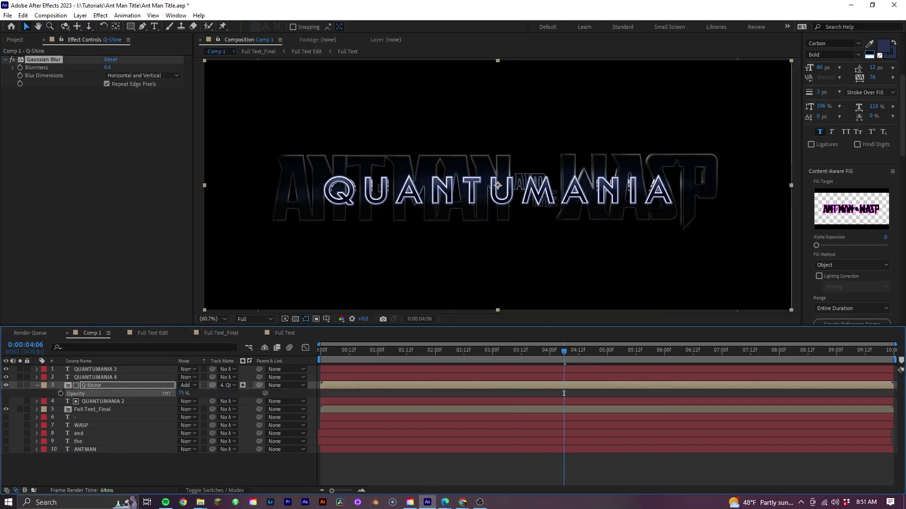
{"action": "left_click_drag", "start_coordinate": [148, 398], "coordinate": [170, 398]}
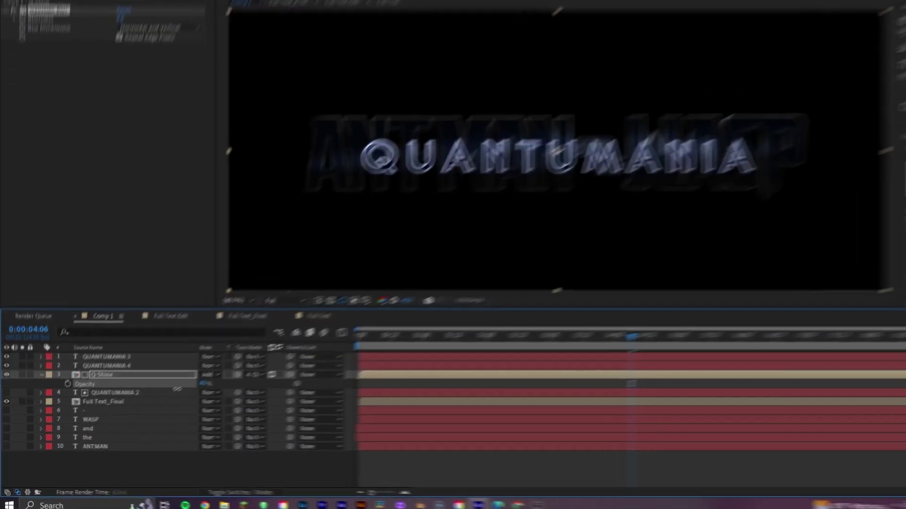
{"action": "left_click", "coordinate": [6, 401]}
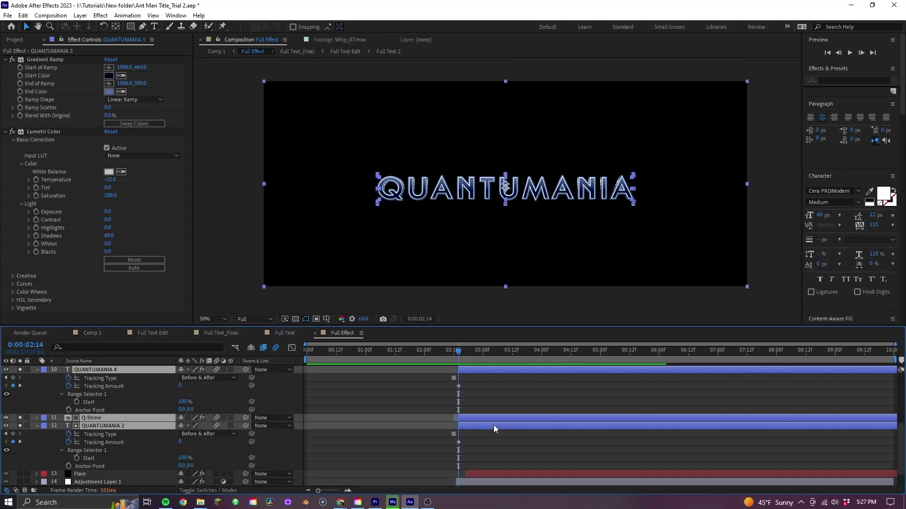
{"action": "right_click", "coordinate": [493, 425]}
{"action": "left_click", "coordinate": [518, 361]}
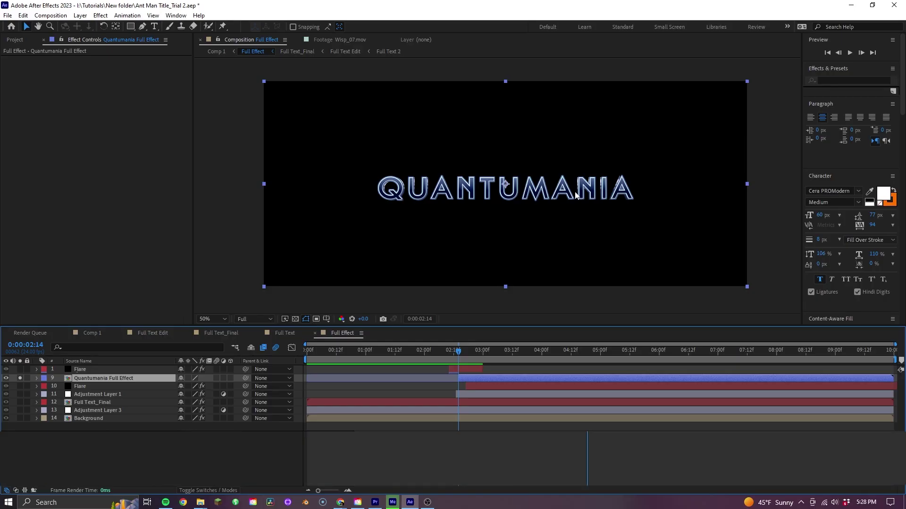
- Duplicate the Quantumania Full Effect layer several times, then deselect all layers
{"action": "key", "text": "ctrl+d"}
{"action": "key", "text": "ctrl+d"}
{"action": "key", "text": "ctrl+d"}
{"action": "key", "text": "ctrl+d"}
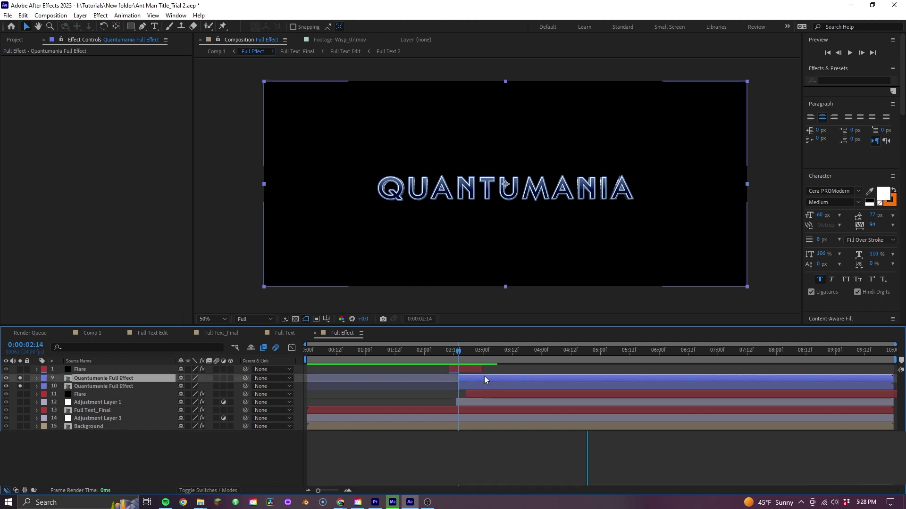
{"action": "key", "text": "ctrl+d"}
{"action": "key", "text": "ctrl+d"}
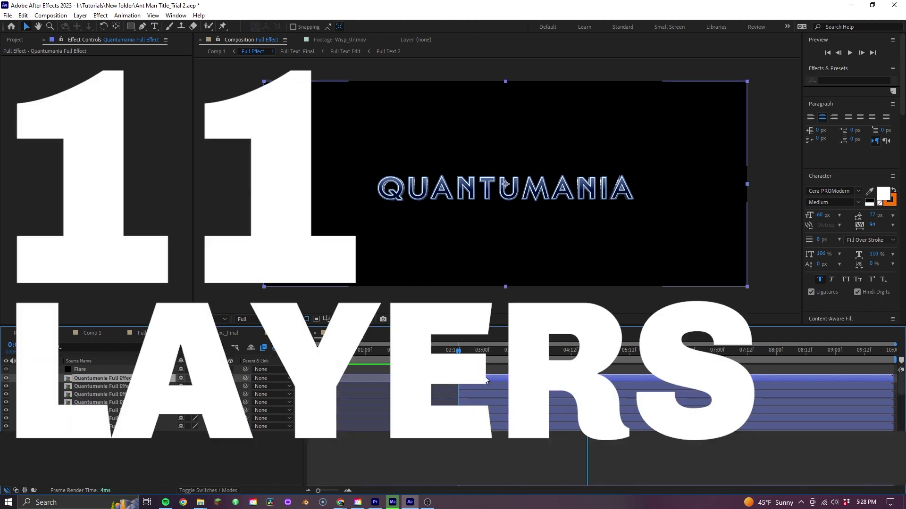
{"action": "left_click", "coordinate": [486, 373]}
- Draw rectangle masks isolating one letter per copy, then check the masks later in time
{"action": "key", "text": "q"}
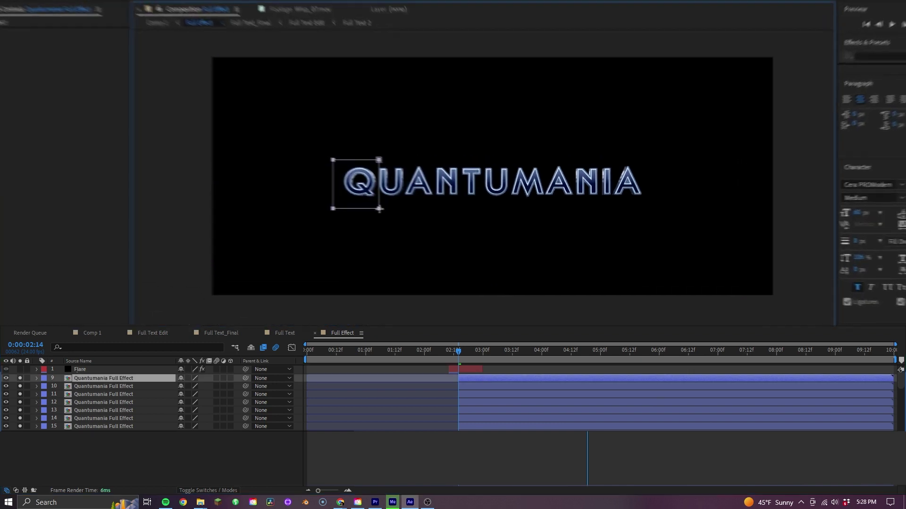
{"action": "left_click_drag", "start_coordinate": [404, 172], "coordinate": [430, 203]}
{"action": "left_click_drag", "start_coordinate": [362, 145], "coordinate": [395, 193]}
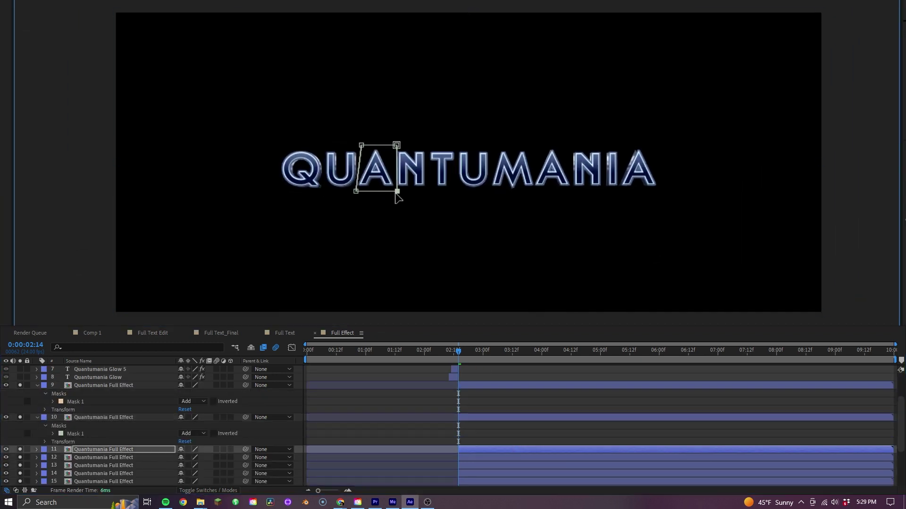
{"action": "left_click_drag", "start_coordinate": [393, 145], "coordinate": [425, 193]}
{"action": "left_click", "coordinate": [477, 463]}
{"action": "left_click_drag", "start_coordinate": [426, 146], "coordinate": [458, 192]}
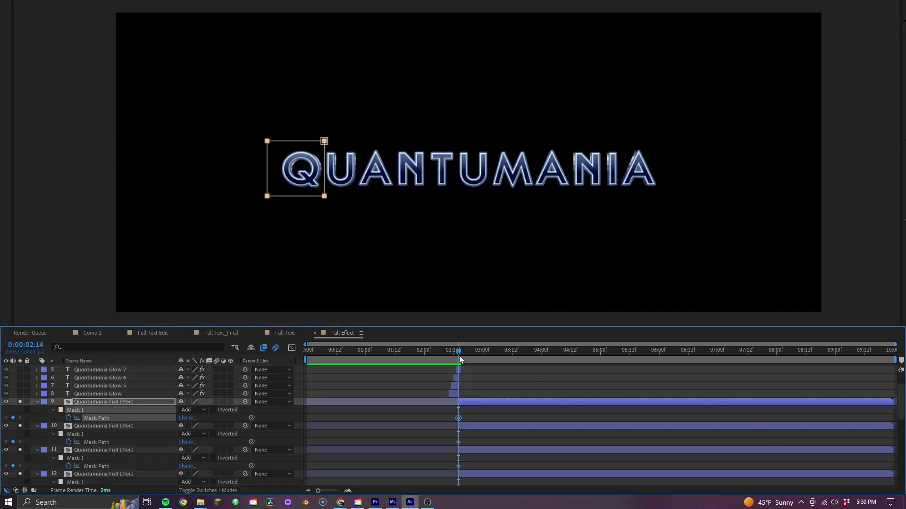
{"action": "left_click_drag", "start_coordinate": [459, 355], "coordinate": [891, 358]}
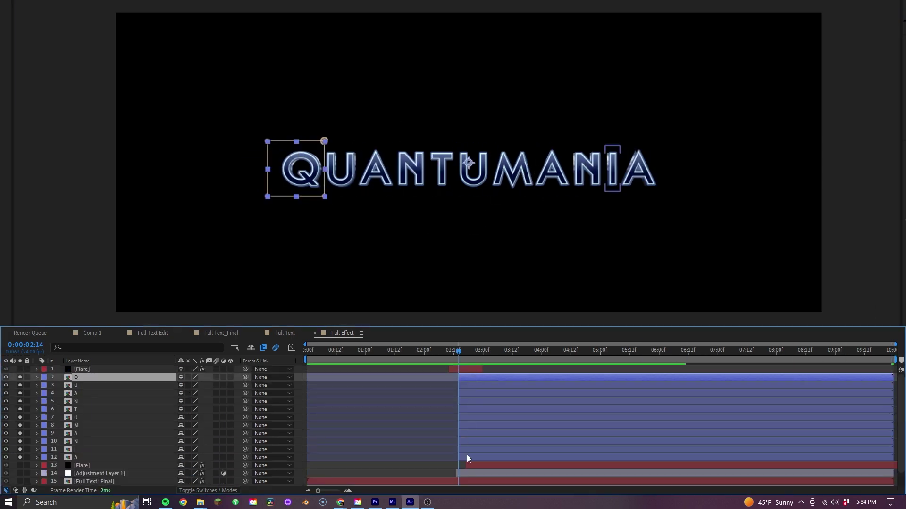
- Make all letter layers 3D and set Position keyframes on them at 2:21
{"action": "key", "text": "ctrl+a"}
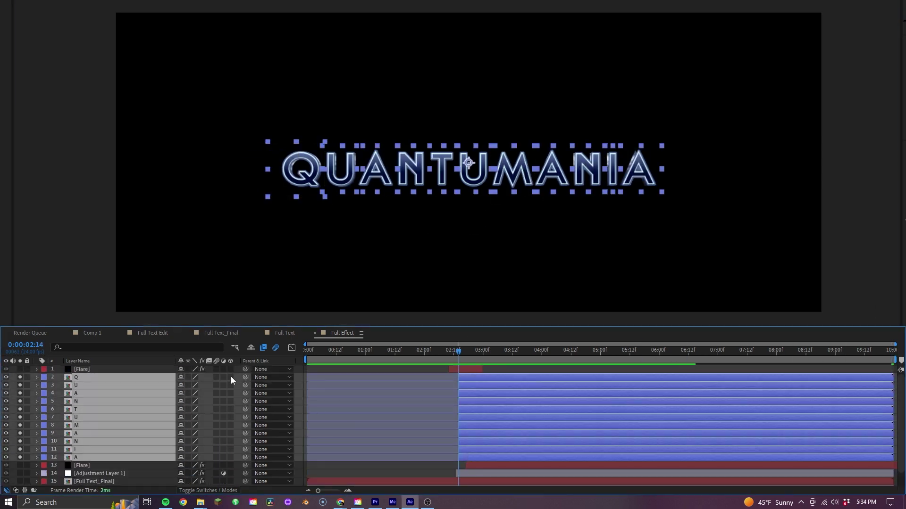
{"action": "left_click", "coordinate": [231, 376]}
{"action": "left_click", "coordinate": [477, 353]}
{"action": "key", "text": "p"}
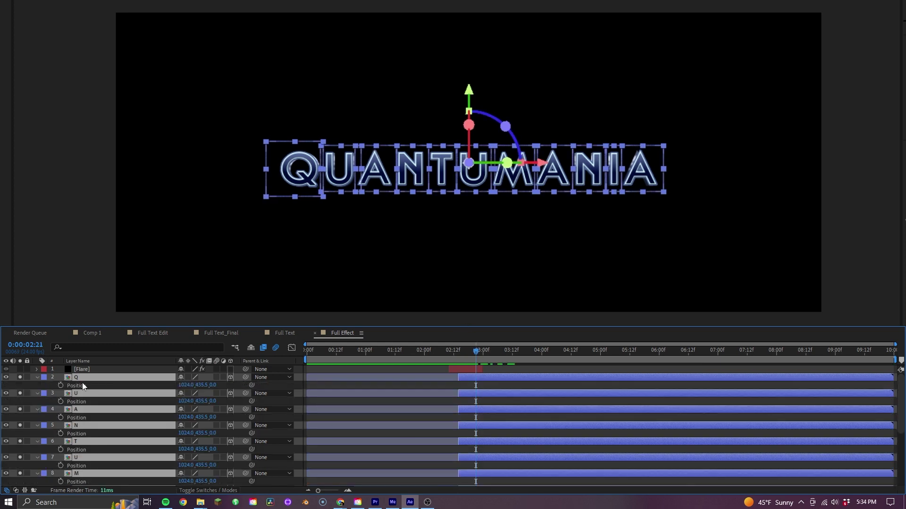
{"action": "key", "text": "alt+shift+p"}
- At 2:14, push the Q letter back along the depth axis
{"action": "left_click_drag", "start_coordinate": [476, 354], "coordinate": [457, 358]}
{"action": "left_click", "coordinate": [465, 377]}
{"action": "left_click_drag", "start_coordinate": [470, 166], "coordinate": [472, 173]}
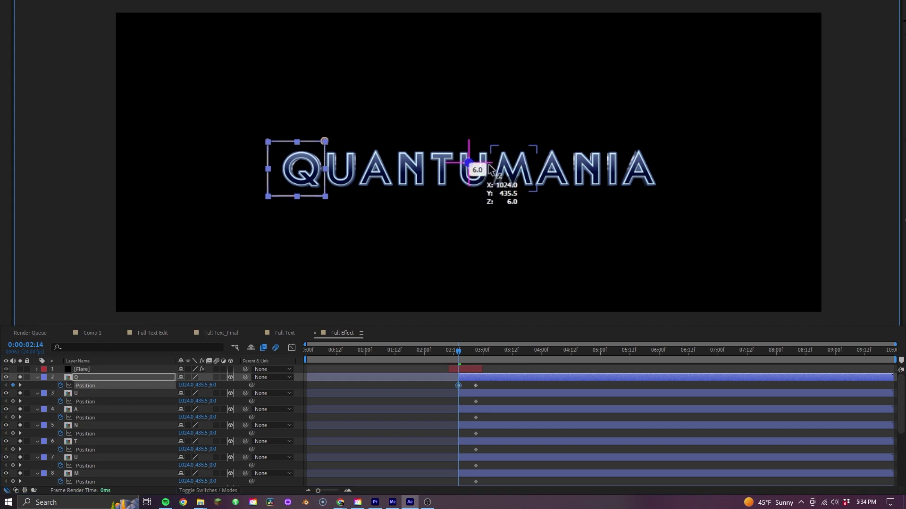
{"action": "left_click", "coordinate": [349, 181]}
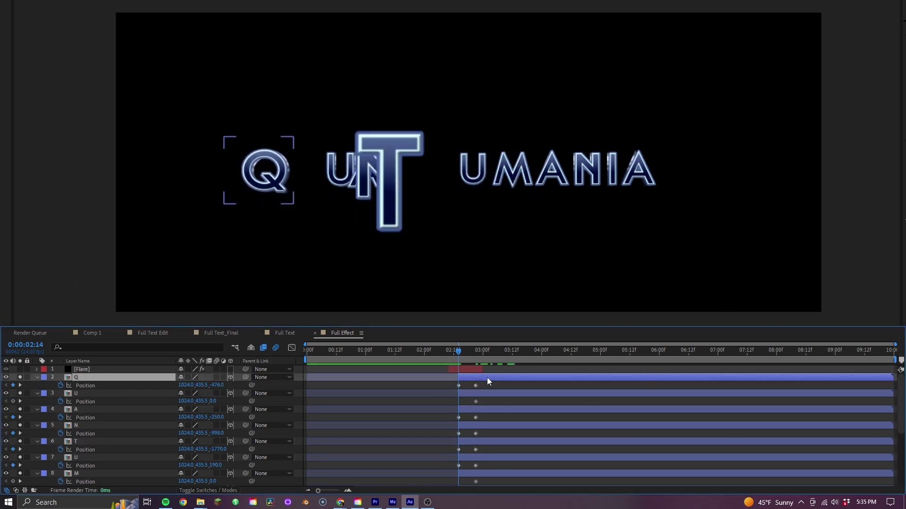
- Add a new camera to the comp
{"action": "right_click", "coordinate": [303, 376]}
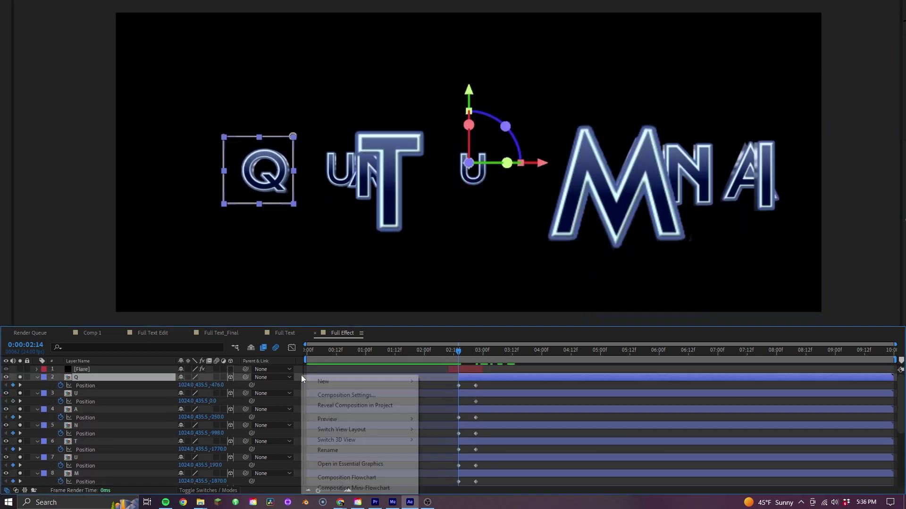
{"action": "mouse_move", "coordinate": [358, 381]}
{"action": "left_click", "coordinate": [443, 426]}
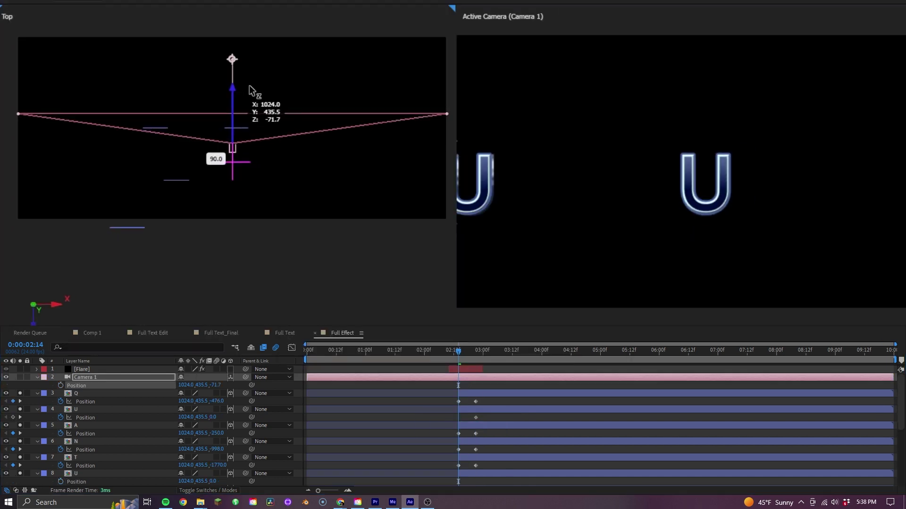
- Keyframe Camera 1 moving forward through the letters and tilt the U about -23°
{"action": "left_click_drag", "start_coordinate": [249, 85], "coordinate": [250, 87]}
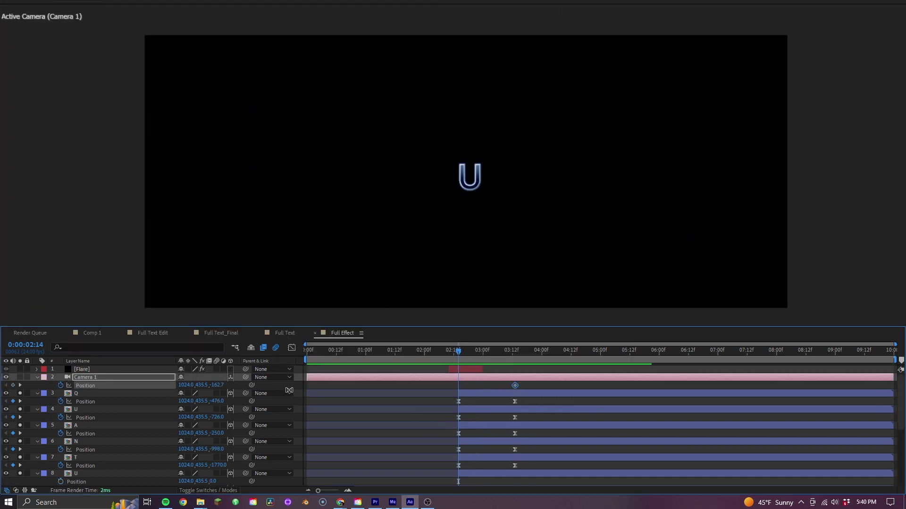
{"action": "left_click_drag", "start_coordinate": [218, 385], "coordinate": [278, 385]}
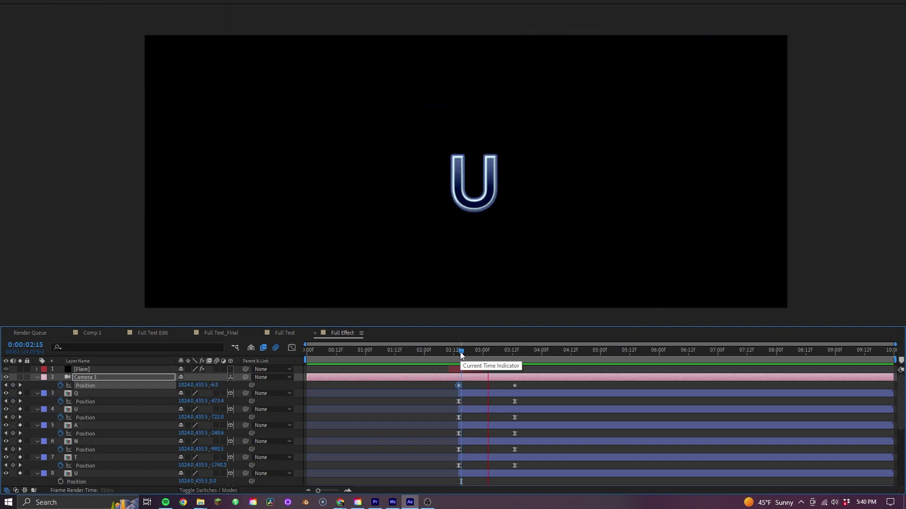
{"action": "left_click_drag", "start_coordinate": [460, 352], "coordinate": [480, 364]}
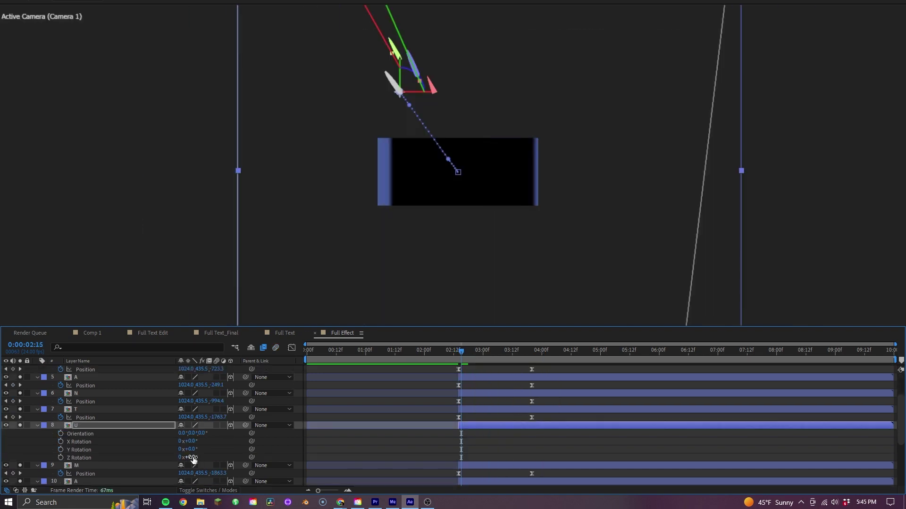
{"action": "left_click_drag", "start_coordinate": [193, 460], "coordinate": [182, 457]}
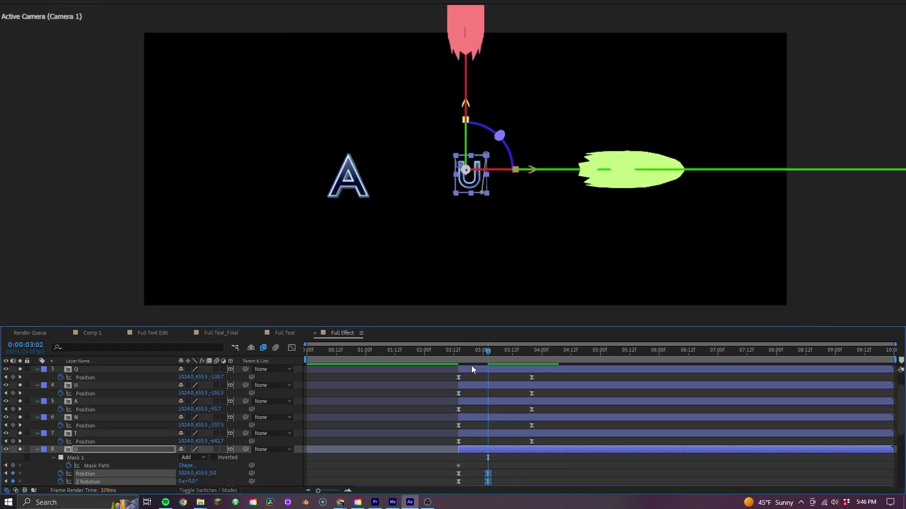
{"action": "left_click", "coordinate": [458, 357]}
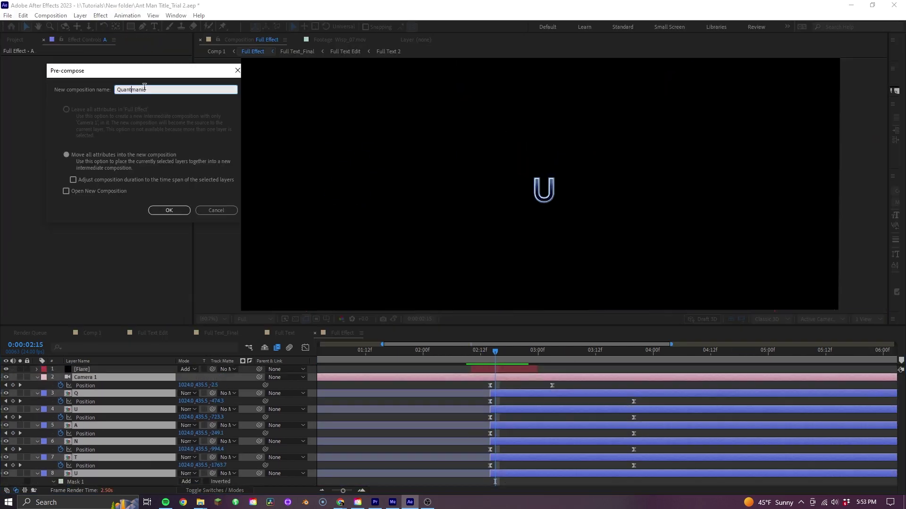
- Confirm the Quantumania precomp and give its layer a Green label
{"action": "key", "text": "Return"}
{"action": "left_click", "coordinate": [43, 378]}
{"action": "left_click", "coordinate": [65, 288]}
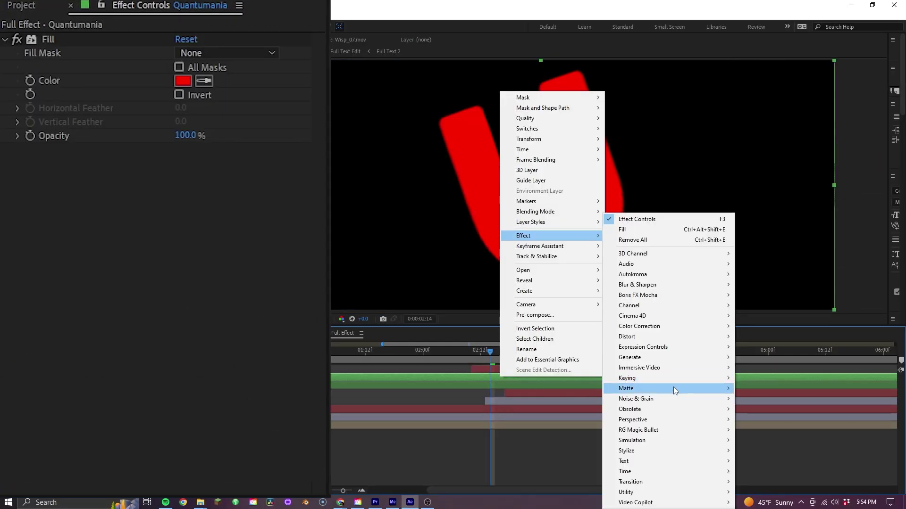
- Add Simple Choker and Find Edges effects to the Quantumania layer
{"action": "mouse_move", "coordinate": [673, 387]}
{"action": "left_click", "coordinate": [759, 422]}
{"action": "right_click", "coordinate": [462, 92]}
{"action": "mouse_move", "coordinate": [522, 234]}
{"action": "mouse_move", "coordinate": [649, 449]}
{"action": "left_click", "coordinate": [777, 357]}
- Invert Find Edges into a red outline and set the layer's blending mode to Lighten
{"action": "left_click", "coordinate": [179, 205]}
{"action": "left_click", "coordinate": [195, 371]}
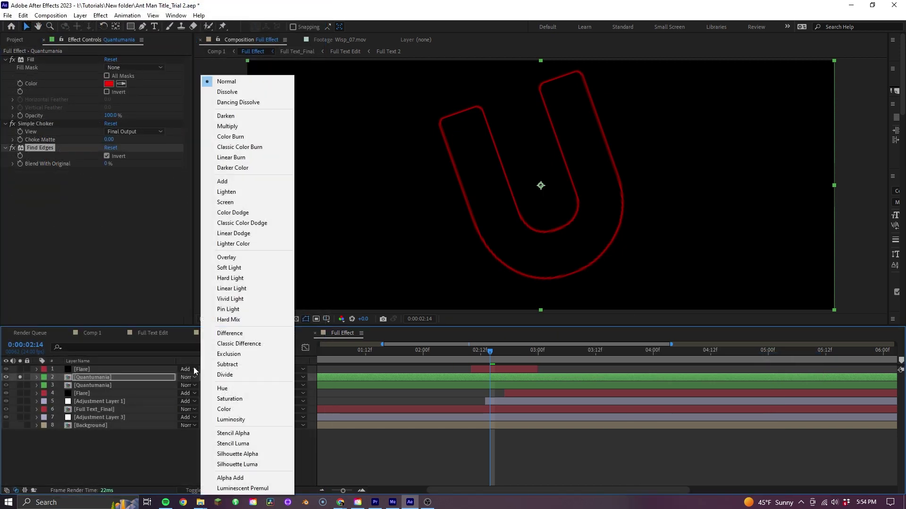
{"action": "left_click", "coordinate": [238, 192]}
- Choke the matte to thin the U outline, move Gaussian Blur above Find Edges, and increase the blur
{"action": "left_click_drag", "start_coordinate": [109, 140], "coordinate": [195, 135]}
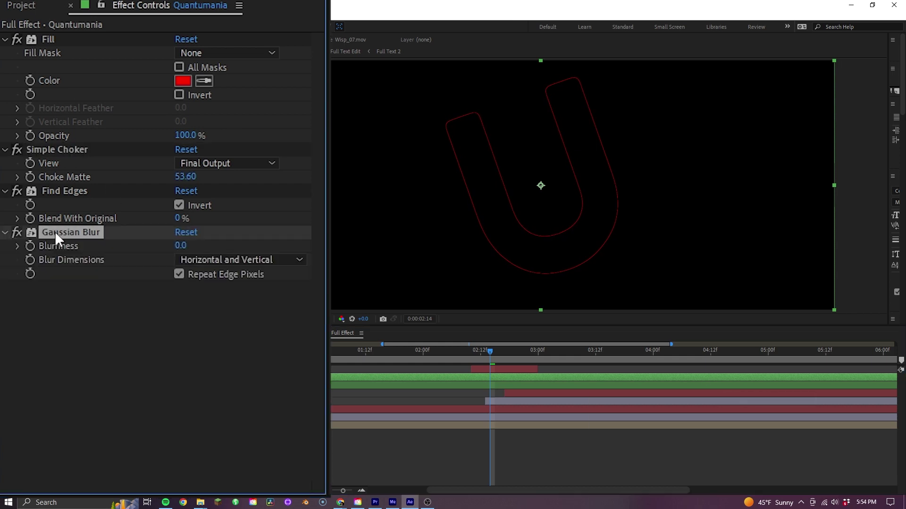
{"action": "left_click_drag", "start_coordinate": [57, 239], "coordinate": [181, 194]}
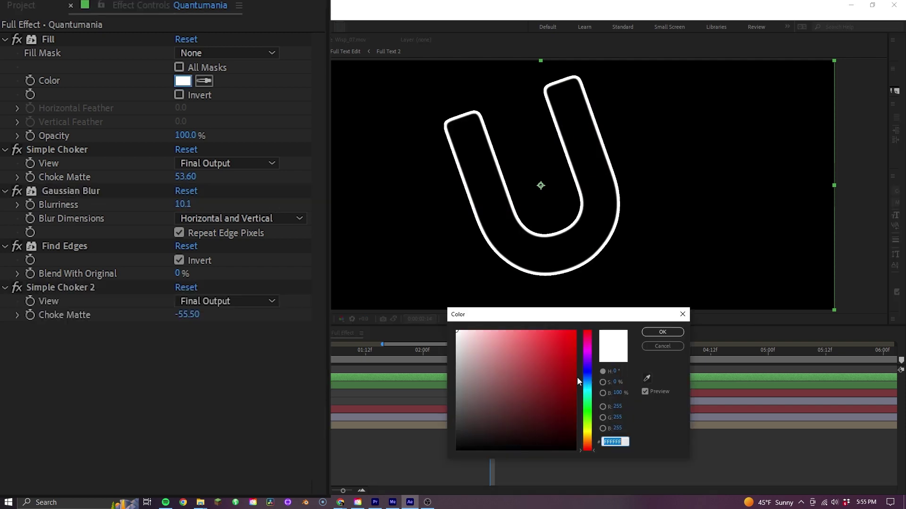
{"action": "left_click_drag", "start_coordinate": [524, 339], "coordinate": [575, 360]}
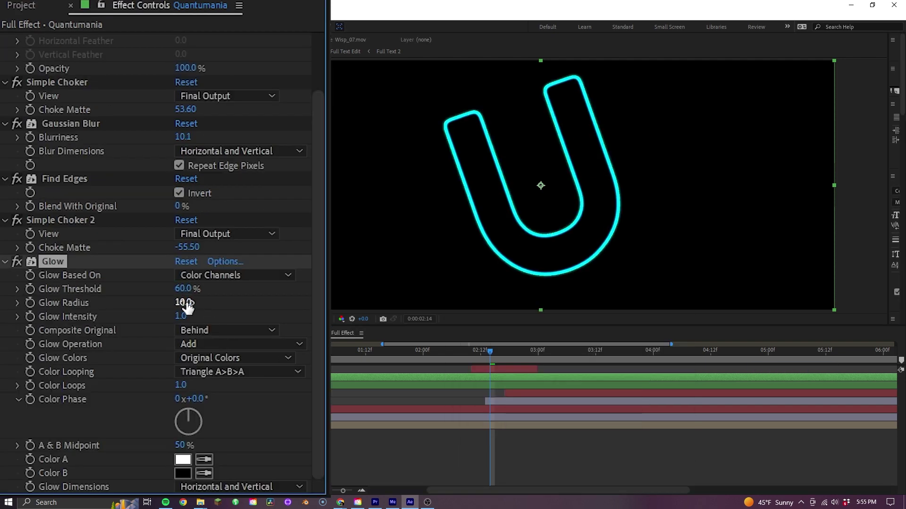
- Set the Glow radius to 37, duplicate the Glow, and widen Glow 2's radius
{"action": "left_click_drag", "start_coordinate": [187, 306], "coordinate": [210, 305]}
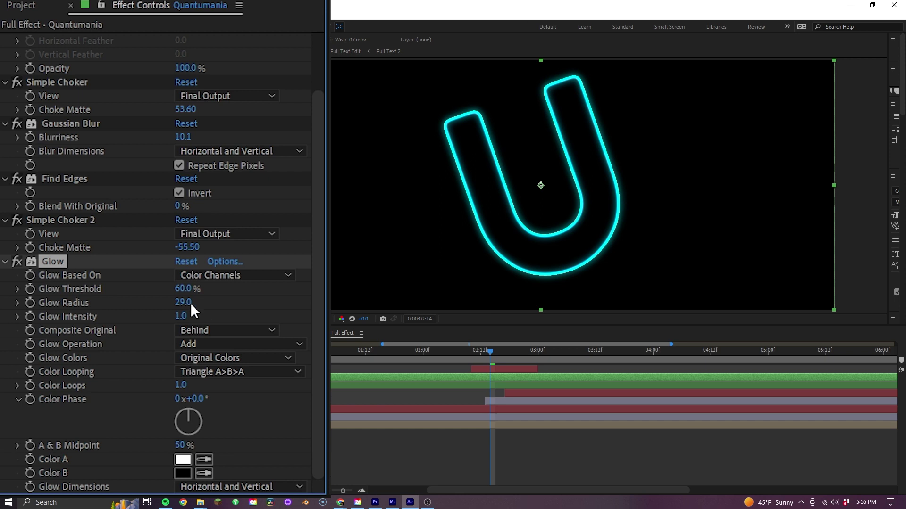
{"action": "key", "text": "ctrl+d"}
{"action": "left_click_drag", "start_coordinate": [188, 309], "coordinate": [199, 306]}
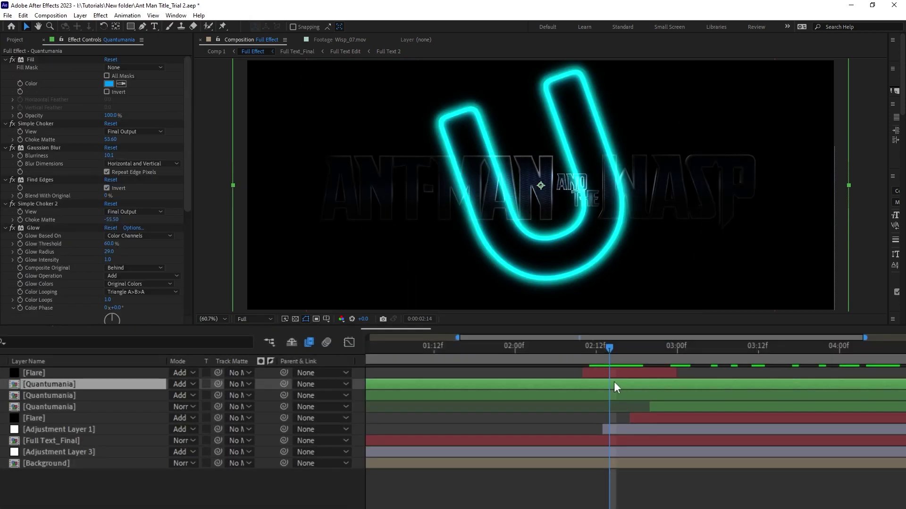
- Make two more copies of the Quantumania layer a frame apart and show their opacity
{"action": "key", "text": "ctrl+d"}
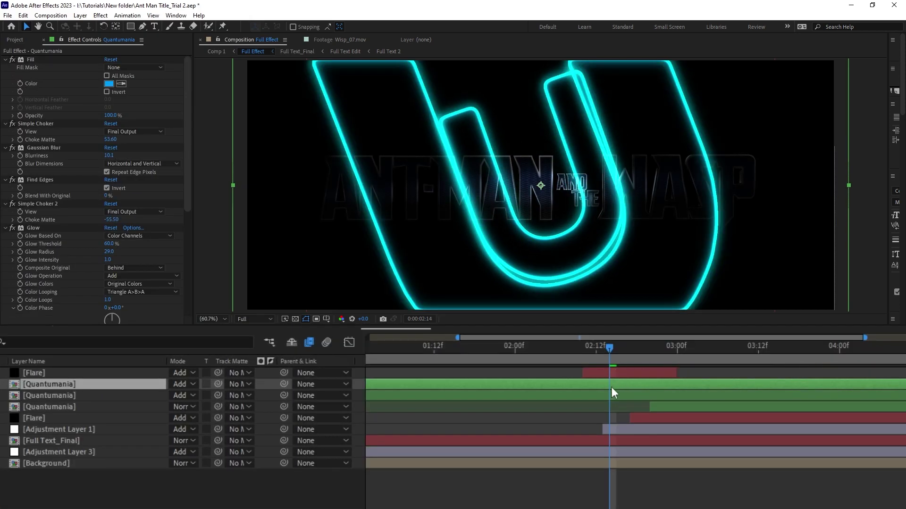
{"action": "left_click", "coordinate": [611, 352]}
{"action": "key", "text": "ctrl+d"}
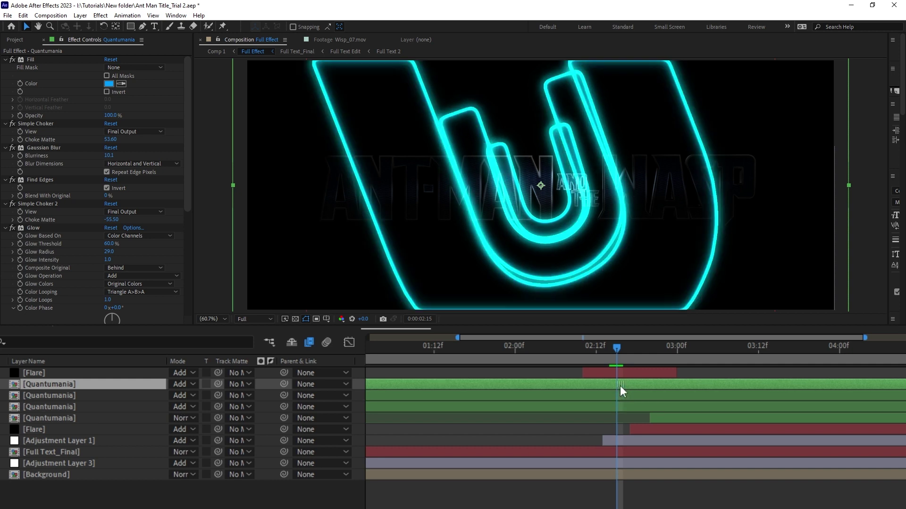
{"action": "left_click", "coordinate": [621, 395], "text": "shift"}
{"action": "key", "text": "t"}
- Set the Quantumania copies' opacities to 55% and 75%
{"action": "left_click", "coordinate": [373, 407]}
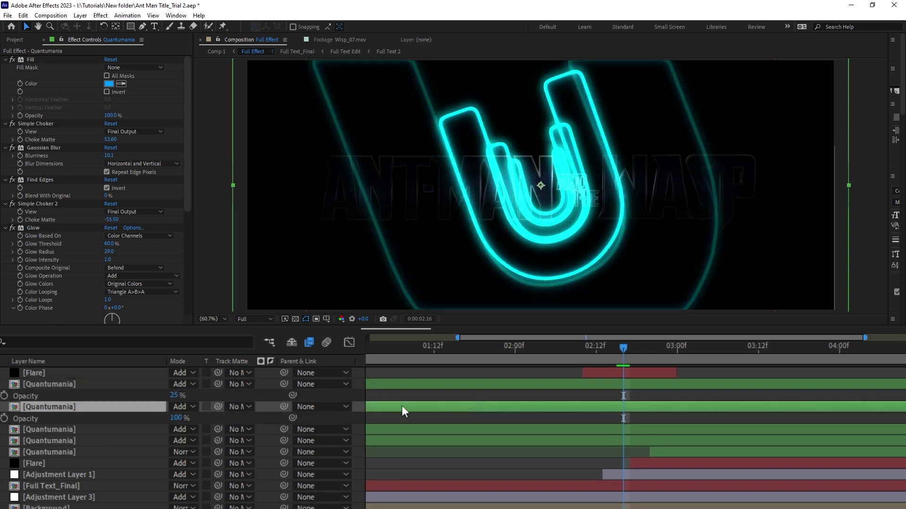
{"action": "left_click", "coordinate": [448, 430]}
{"action": "key", "text": "t"}
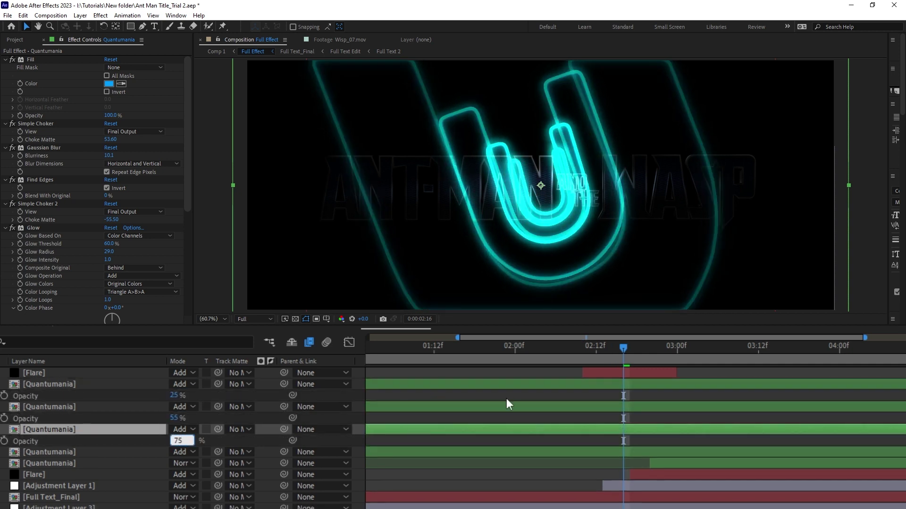
{"action": "type", "text": "75"}
{"action": "key", "text": "Return"}
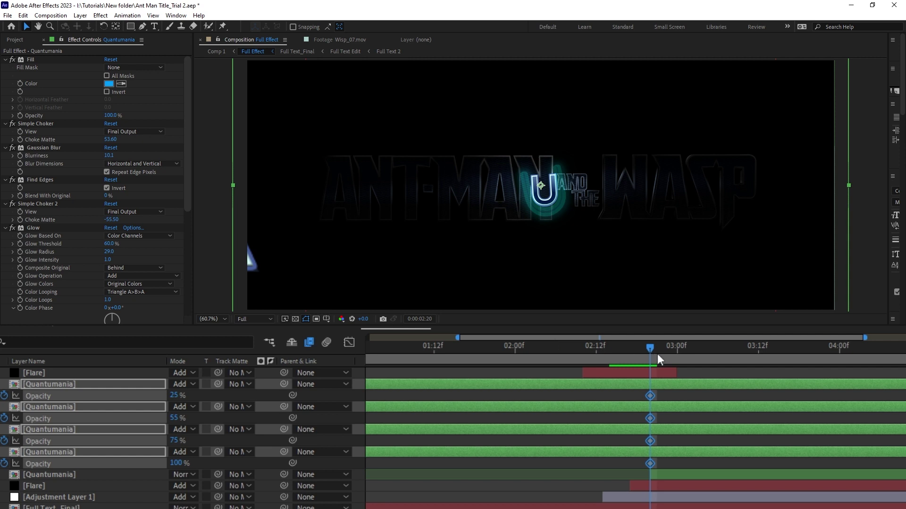
- Scrub through the echo animation and select all the opacity keyframes
{"action": "left_click_drag", "start_coordinate": [658, 355], "coordinate": [697, 354]}
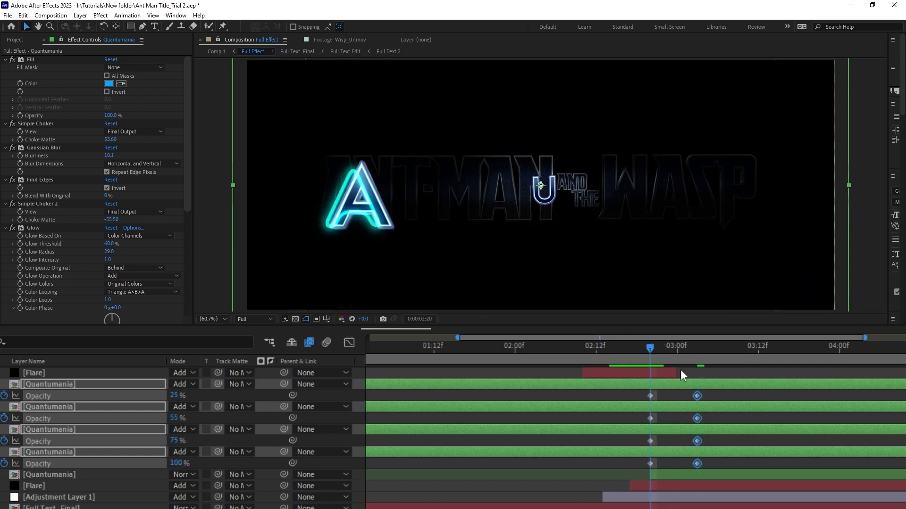
{"action": "left_click_drag", "start_coordinate": [708, 391], "coordinate": [633, 476]}
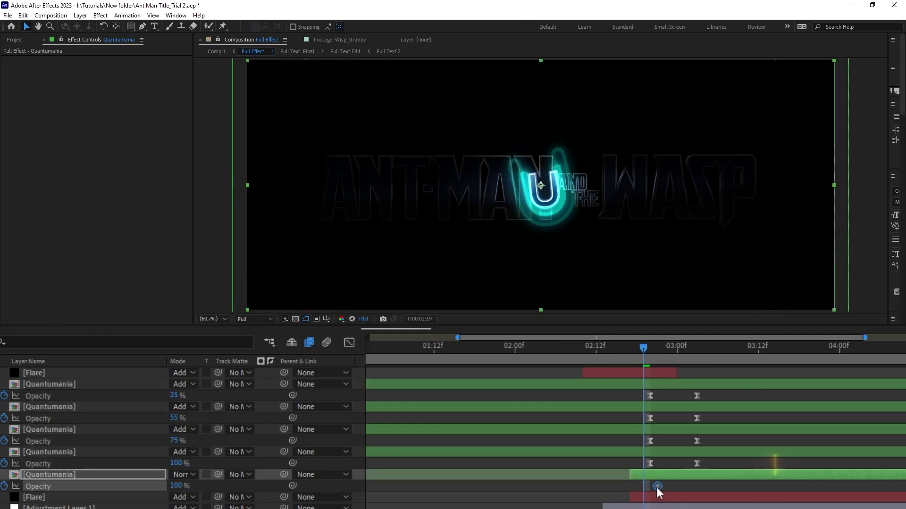
{"action": "key", "text": "Page_Up"}
{"action": "key", "text": "Page_Up"}
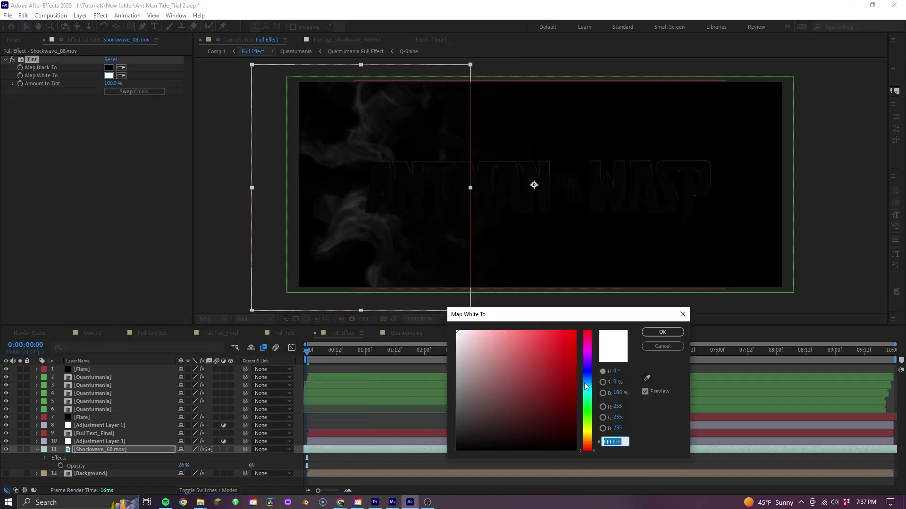
- Choose the Tint's Map White To colour for the Shockwave smoke layer
{"action": "left_click", "coordinate": [559, 330]}
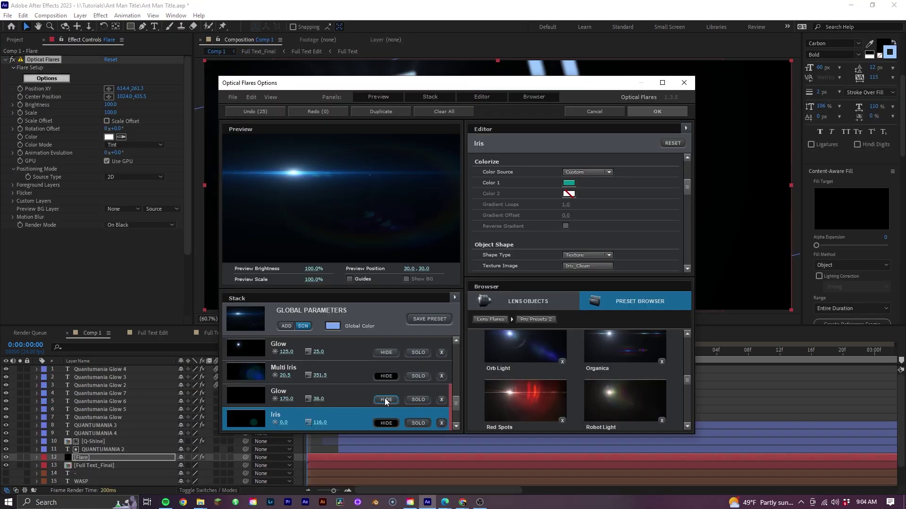
{"action": "scroll", "coordinate": [384, 400], "scroll_direction": "down", "scroll_amount": 3}
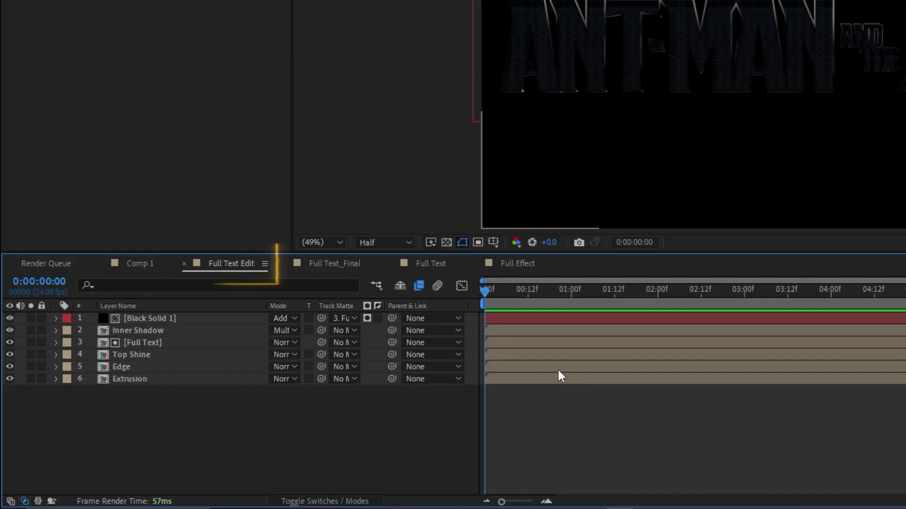
- Create a new solid named Outline in the Full Text Edit comp
{"action": "left_click", "coordinate": [574, 344]}
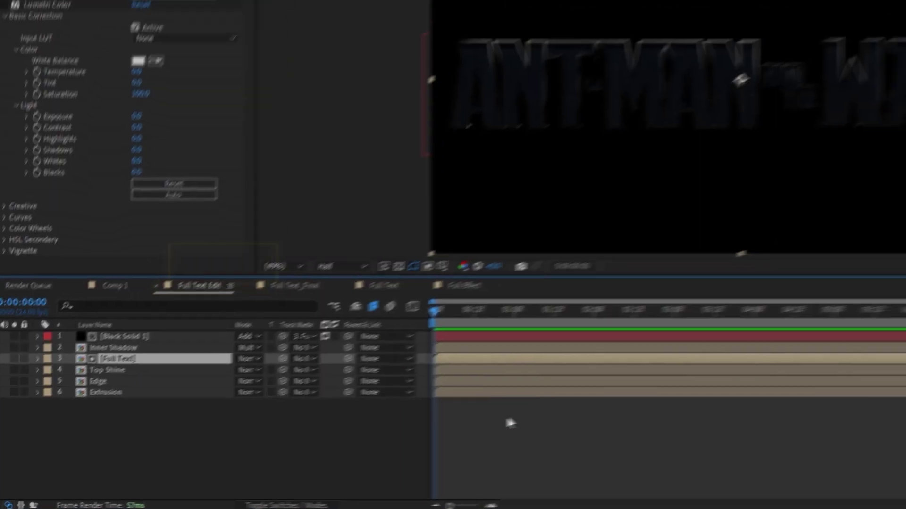
{"action": "right_click", "coordinate": [572, 225]}
{"action": "mouse_move", "coordinate": [650, 241]}
{"action": "left_click", "coordinate": [796, 275]}
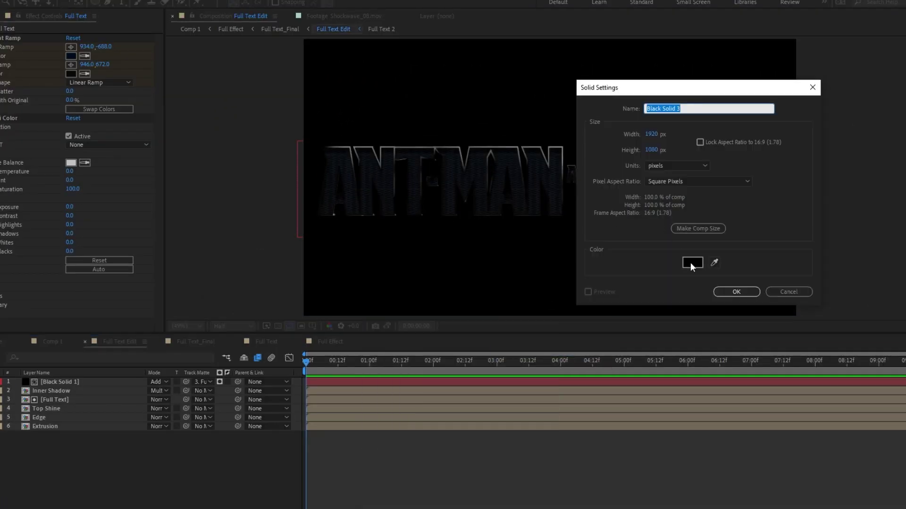
{"action": "left_click", "coordinate": [735, 292]}
- Apply the Video Copilot Saber effect to the Outline solid
{"action": "right_click", "coordinate": [490, 67]}
{"action": "mouse_move", "coordinate": [516, 226]}
{"action": "mouse_move", "coordinate": [641, 508]}
{"action": "left_click", "coordinate": [751, 482]}
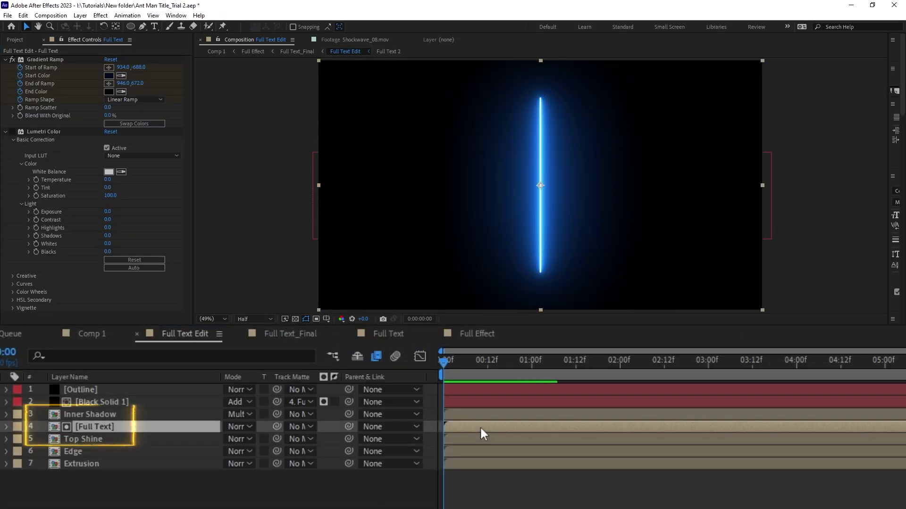
- Auto-trace the duplicated Full Text layer into letter masks
{"action": "left_click", "coordinate": [97, 108]}
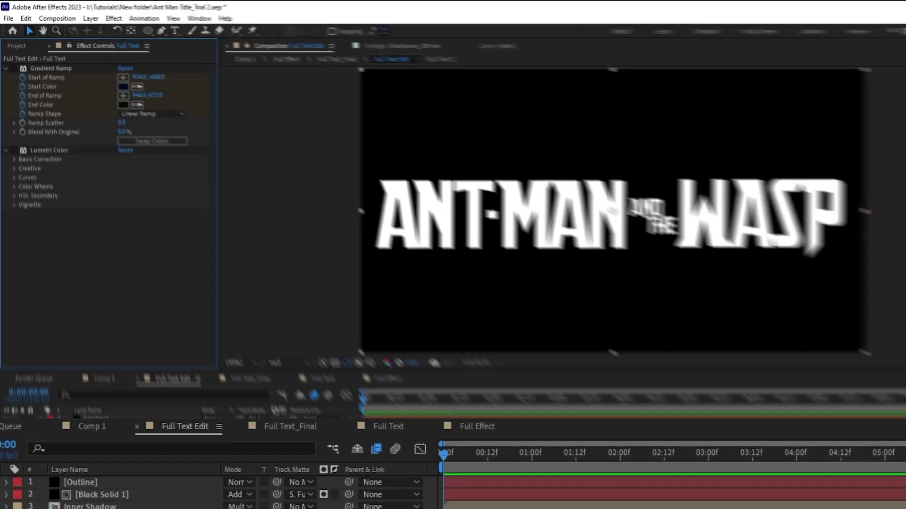
{"action": "left_click", "coordinate": [80, 15]}
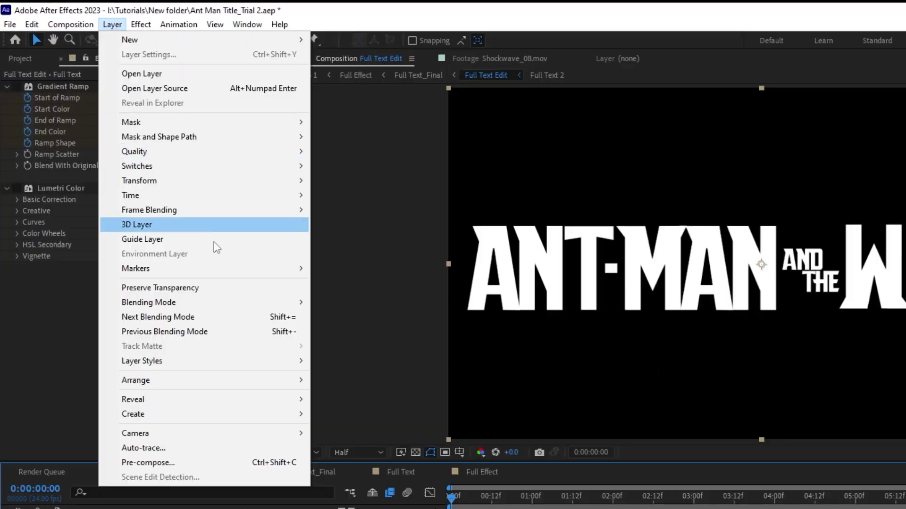
{"action": "left_click", "coordinate": [260, 447]}
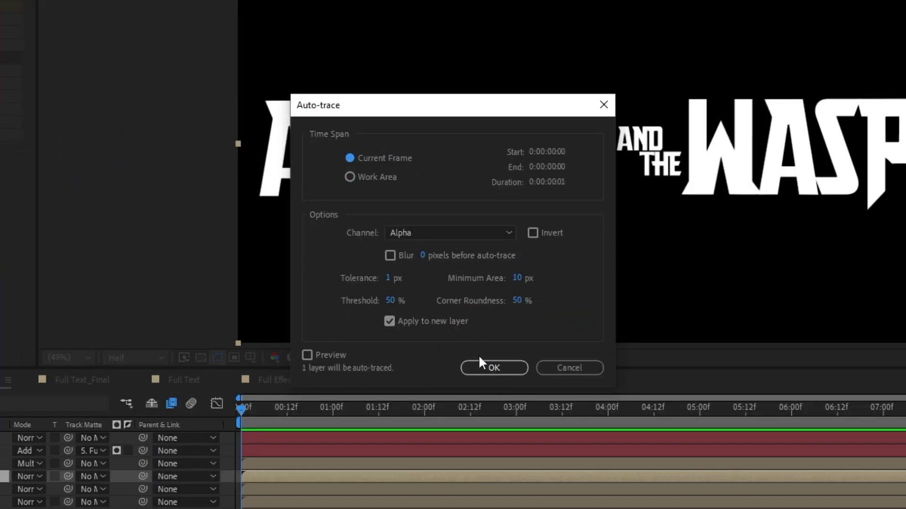
{"action": "left_click", "coordinate": [486, 367]}
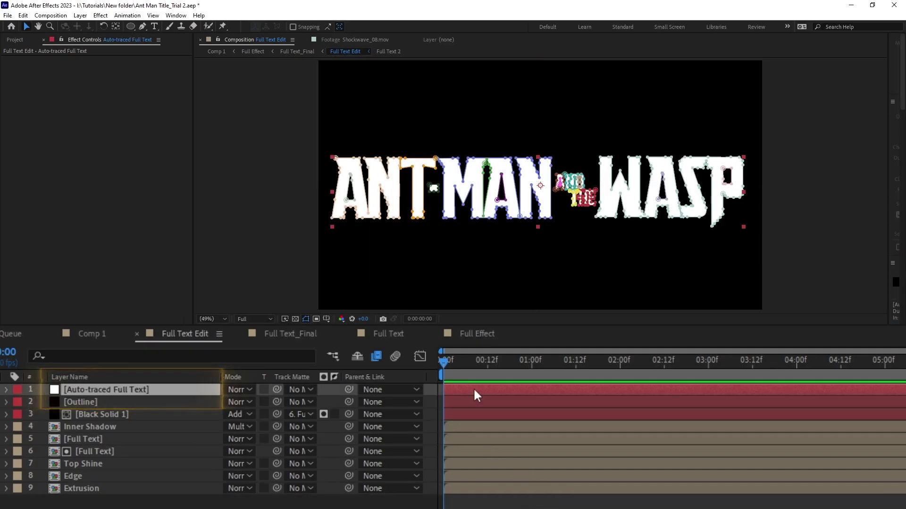
- Set Saber's Core Type on the Outline layer to Layer Masks
{"action": "key", "text": "m"}
{"action": "key", "text": "m"}
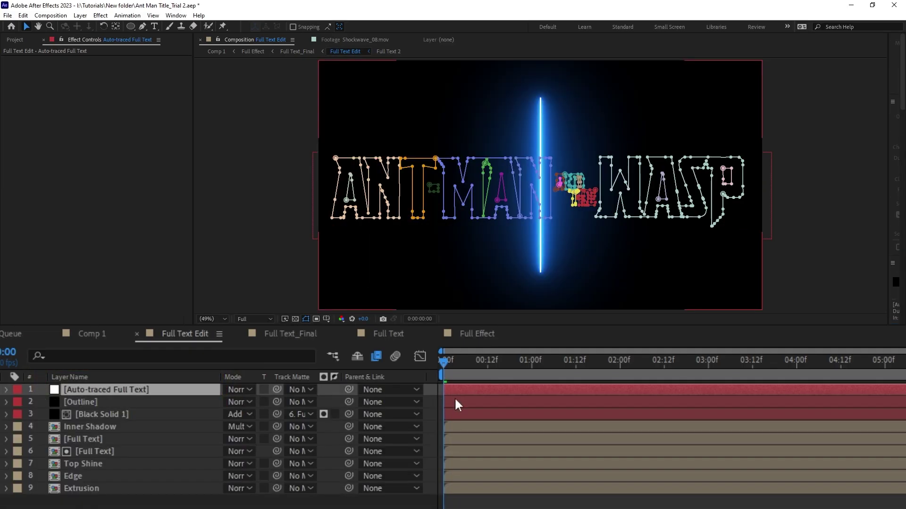
{"action": "left_click", "coordinate": [457, 397]}
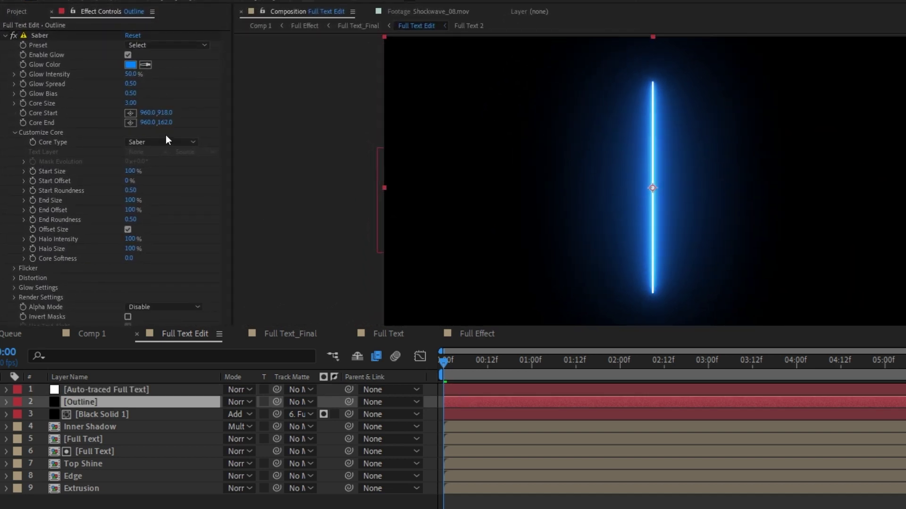
{"action": "left_click", "coordinate": [166, 141]}
{"action": "left_click", "coordinate": [175, 169]}
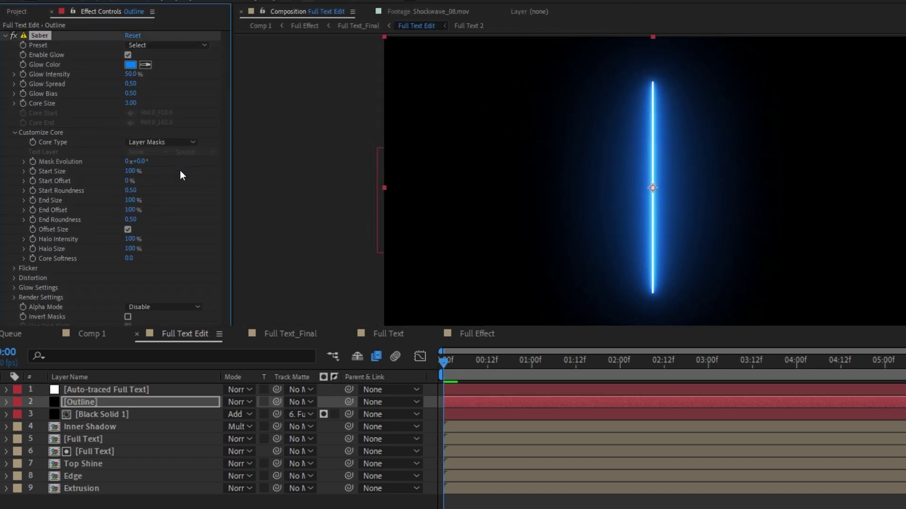
- Copy the auto-traced title masks and paste them onto the Outline layer
{"action": "left_click", "coordinate": [83, 390]}
{"action": "key", "text": "m"}
{"action": "scroll", "coordinate": [83, 488], "scroll_direction": "down", "scroll_amount": 5}
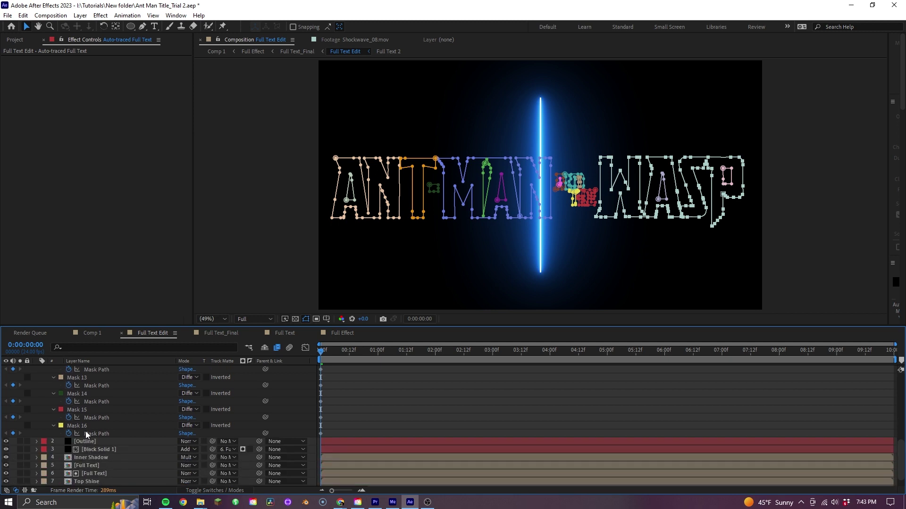
{"action": "left_click", "coordinate": [86, 427]}
{"action": "left_click", "coordinate": [383, 445]}
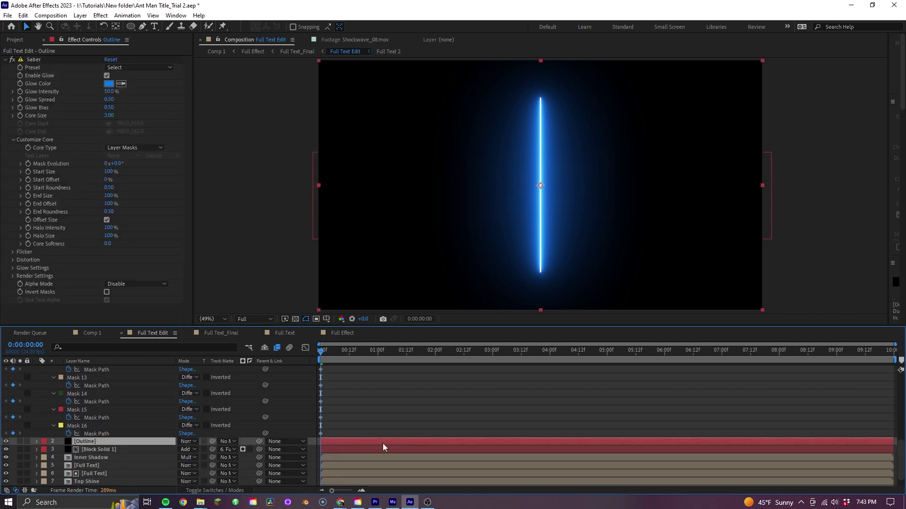
{"action": "key", "text": "ctrl+v"}
{"action": "scroll", "coordinate": [387, 403], "scroll_direction": "up", "scroll_amount": 10}
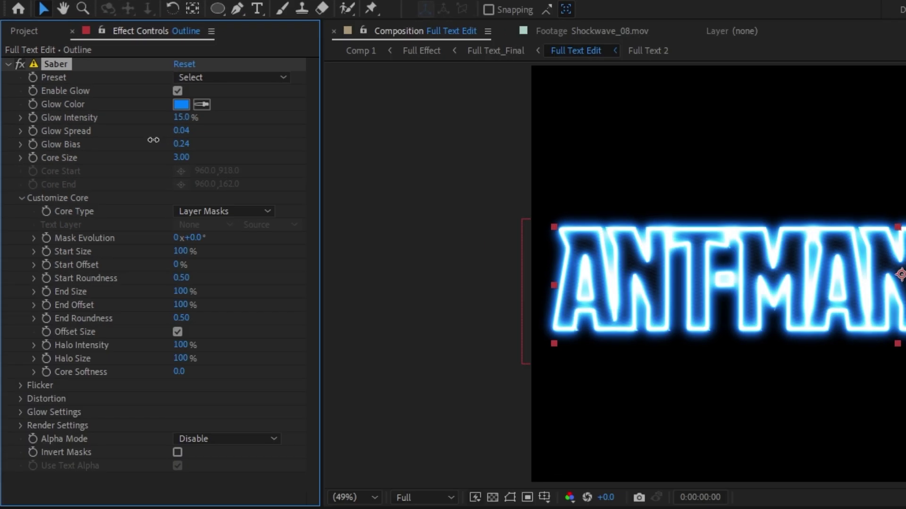
- Lower Saber's glow intensity, set bias to 0.03 and core size to 1.50, and keyframe Start Offset
{"action": "left_click_drag", "start_coordinate": [91, 105], "coordinate": [86, 105]}
{"action": "left_click_drag", "start_coordinate": [141, 139], "coordinate": [136, 139]}
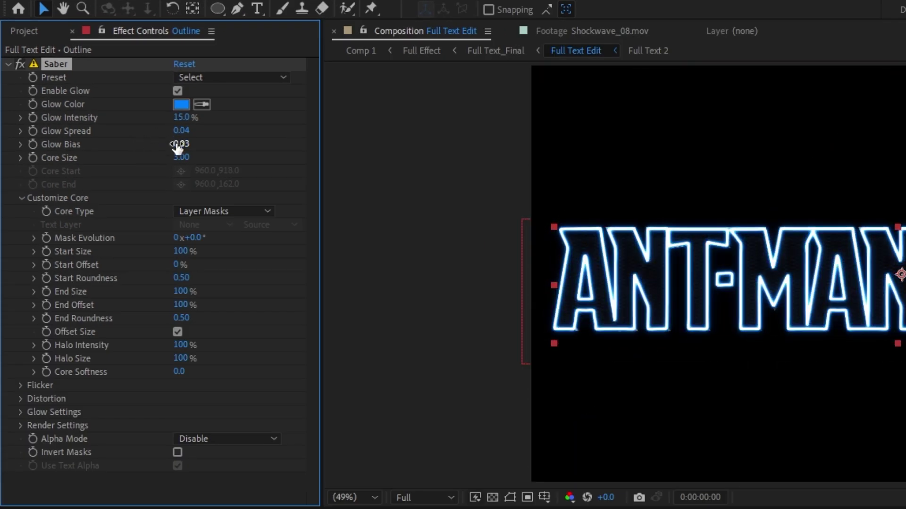
{"action": "left_click_drag", "start_coordinate": [189, 162], "coordinate": [118, 163]}
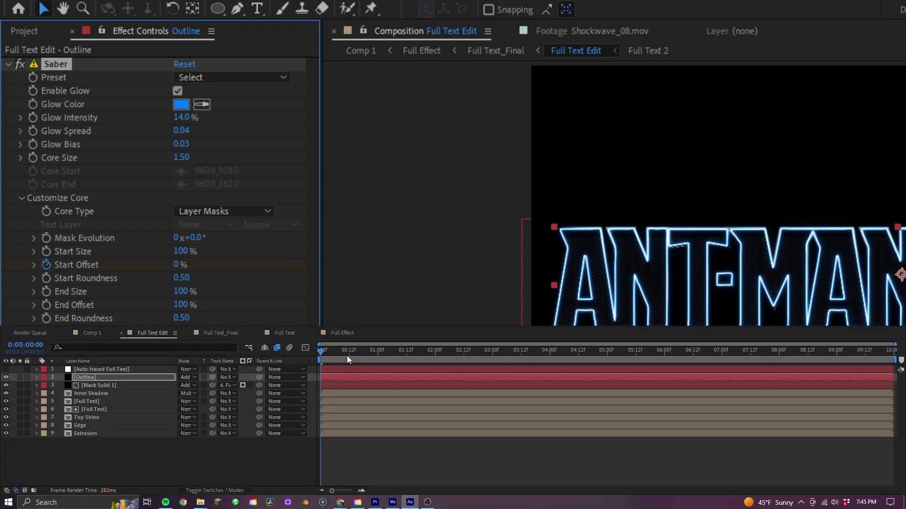
{"action": "key", "text": "k"}
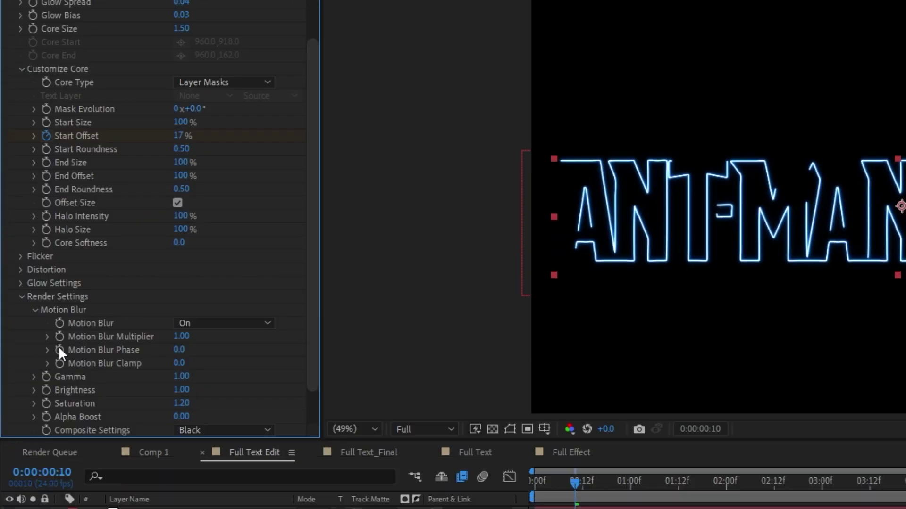
- Set Saber's Composite Settings to Transparent
{"action": "scroll", "coordinate": [148, 309], "scroll_direction": "down", "scroll_amount": 1}
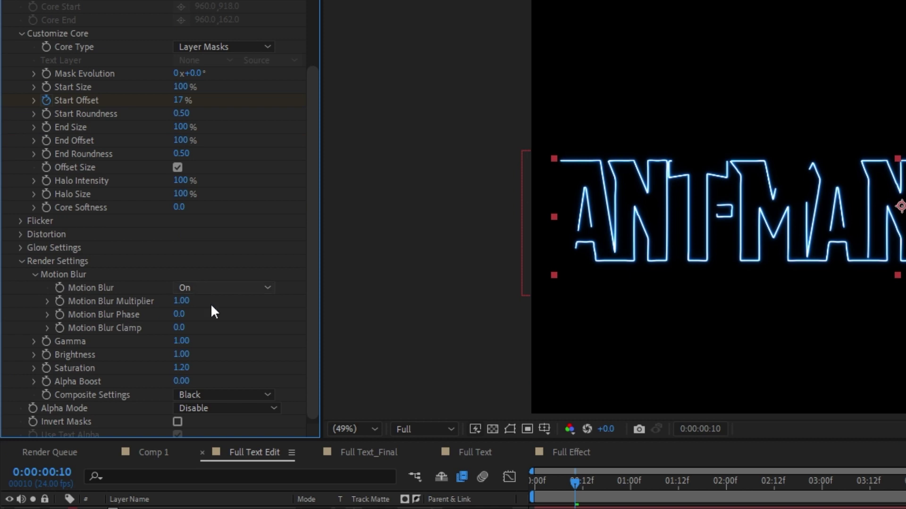
{"action": "left_click", "coordinate": [247, 391]}
{"action": "left_click", "coordinate": [247, 406]}
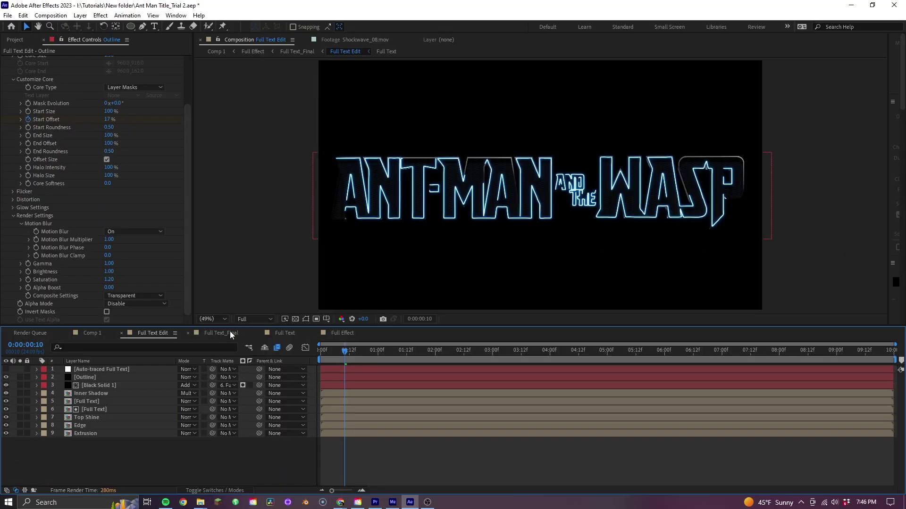